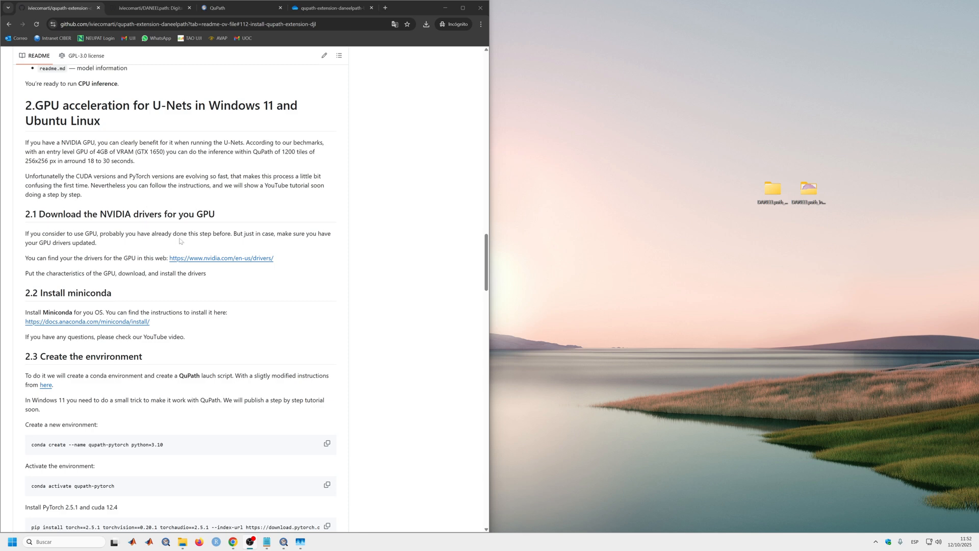
Bring up Task Manager's GPU performance view and open the README's linked NVIDIA drivers page in a new tab
click(301, 543)
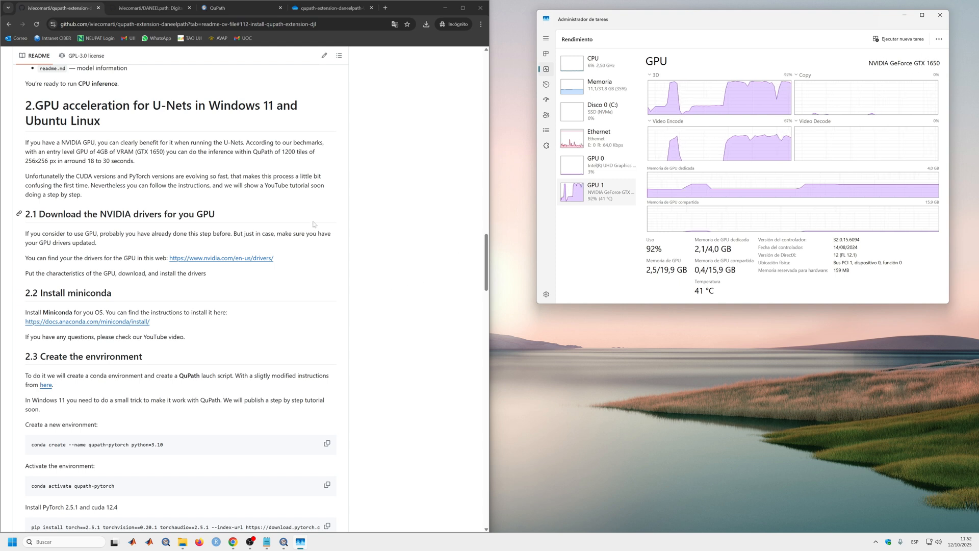
right_click(235, 259)
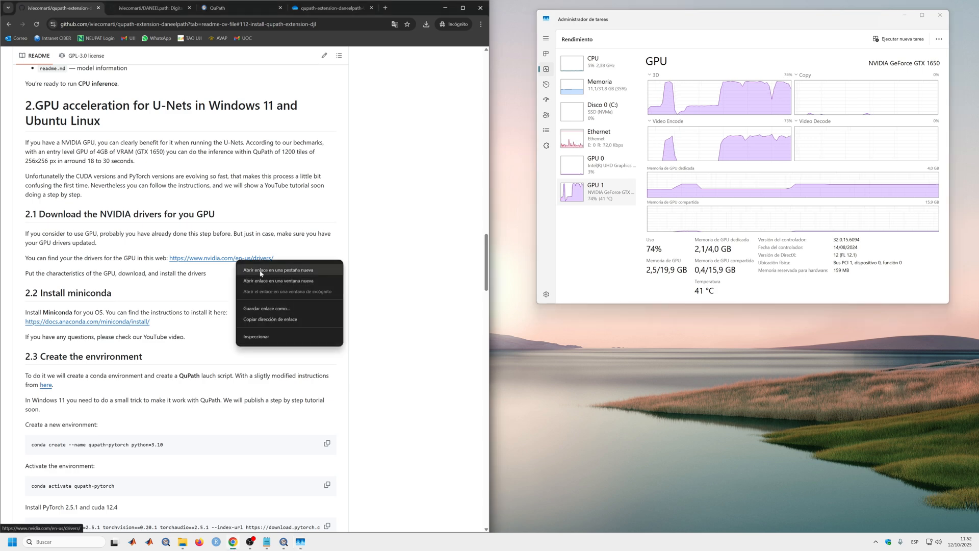
click(271, 268)
key(ctrl+Tab)
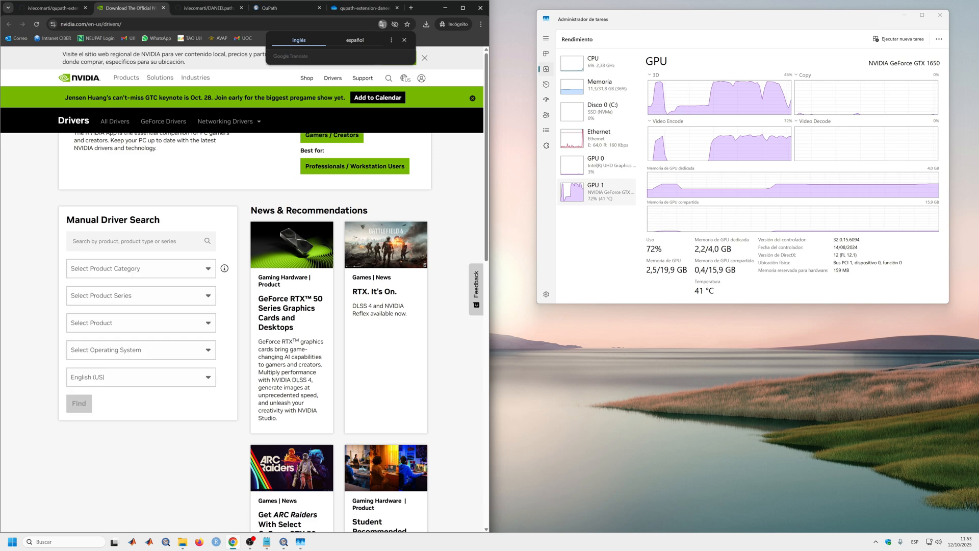
In the manual driver search, select GeForce as the product category and GeForce 16 Series as the product series
click(172, 278)
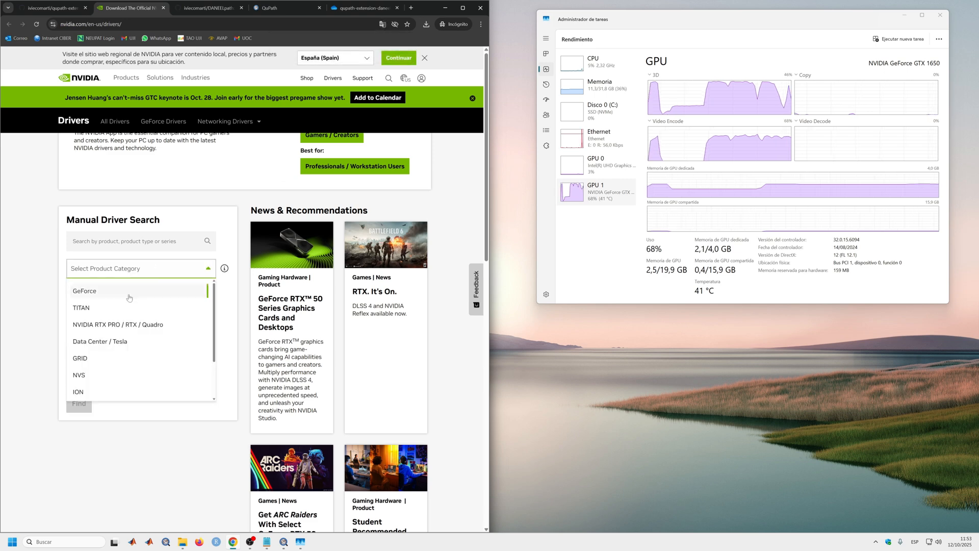
click(163, 282)
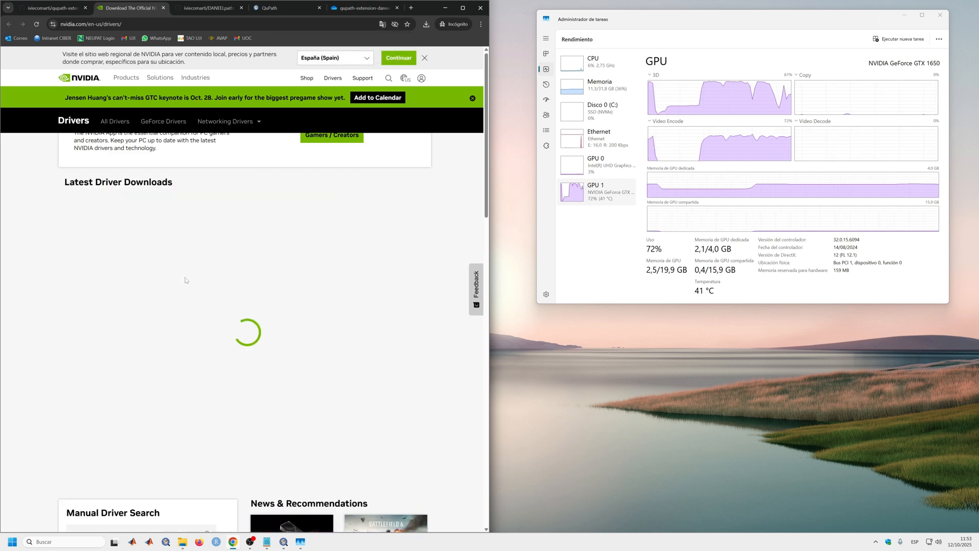
click(145, 273)
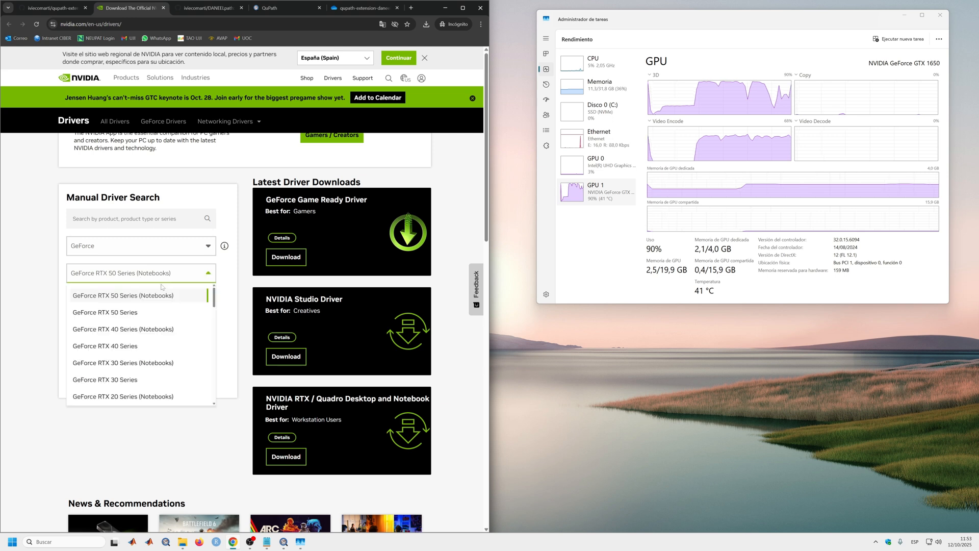
scroll(148, 357, down, 4)
scroll(141, 370, up, 3)
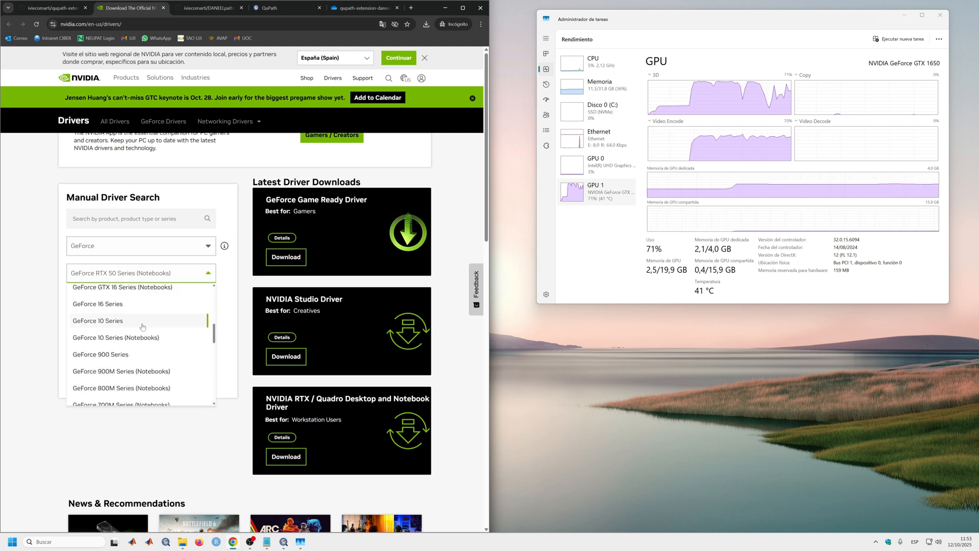
click(134, 364)
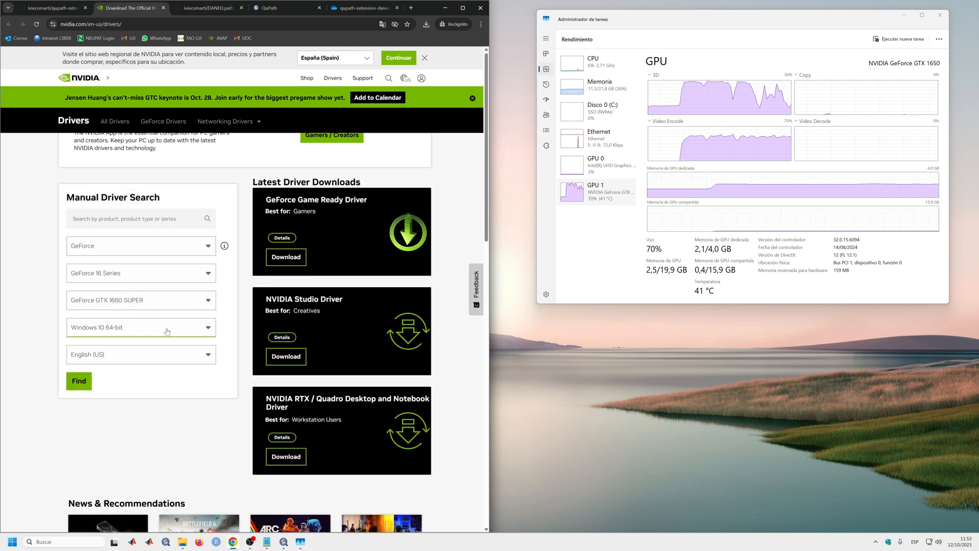
Choose GeForce GTX 1650 as the product and Windows 11 as the operating system, and run the driver search
click(173, 305)
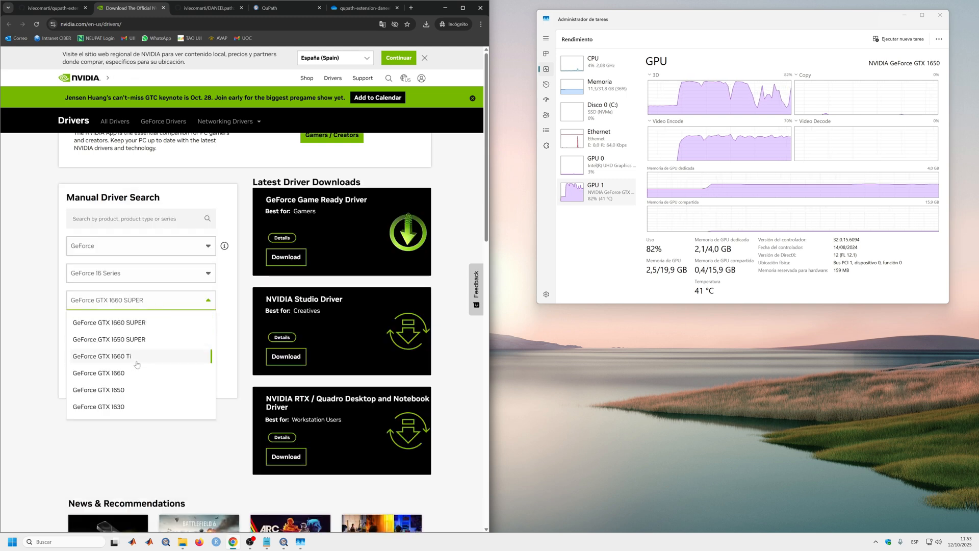
click(137, 389)
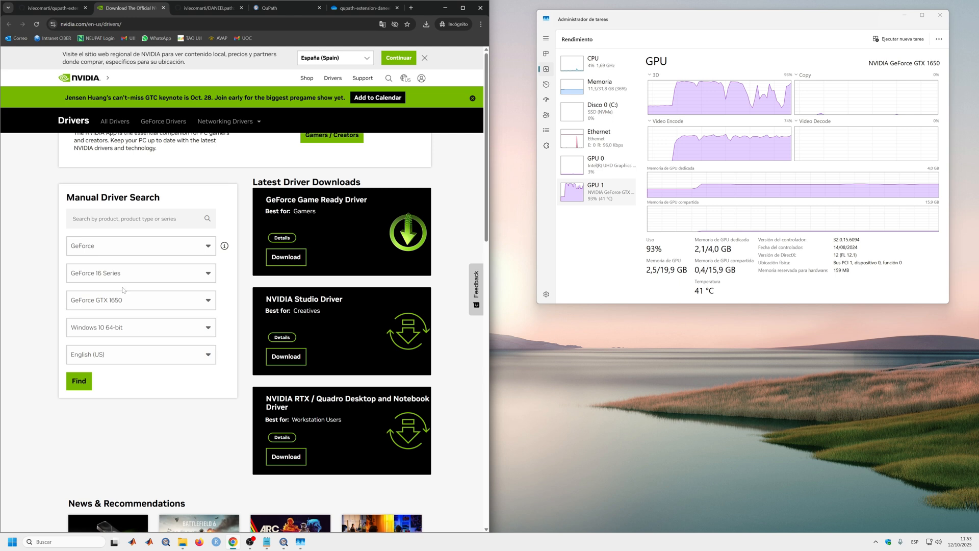
click(159, 329)
click(135, 366)
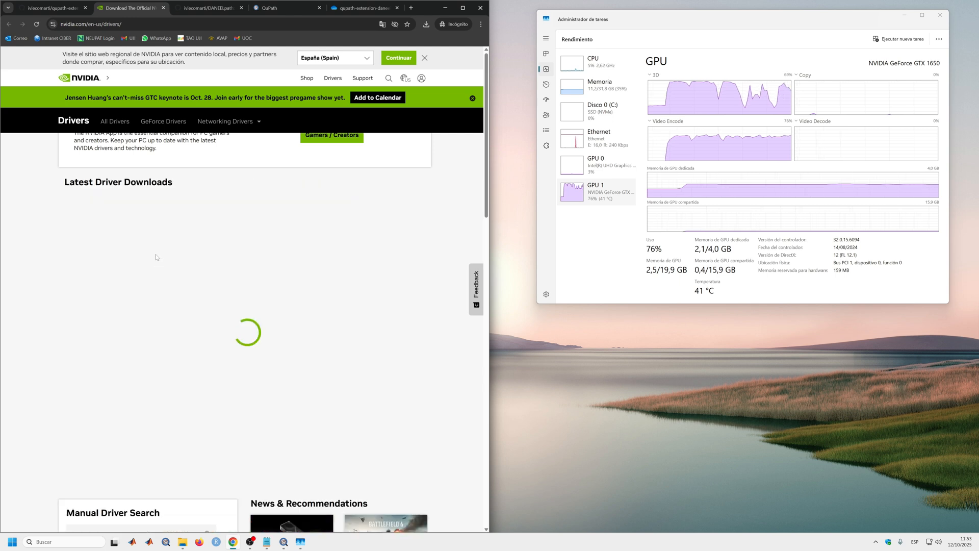
click(78, 381)
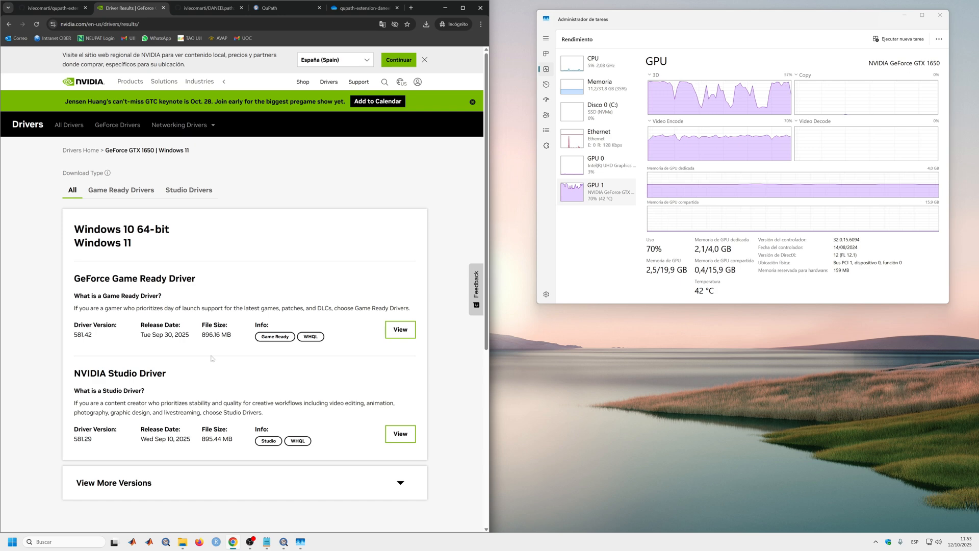
Return to the README's Install miniconda section and minimize Task Manager
click(63, 12)
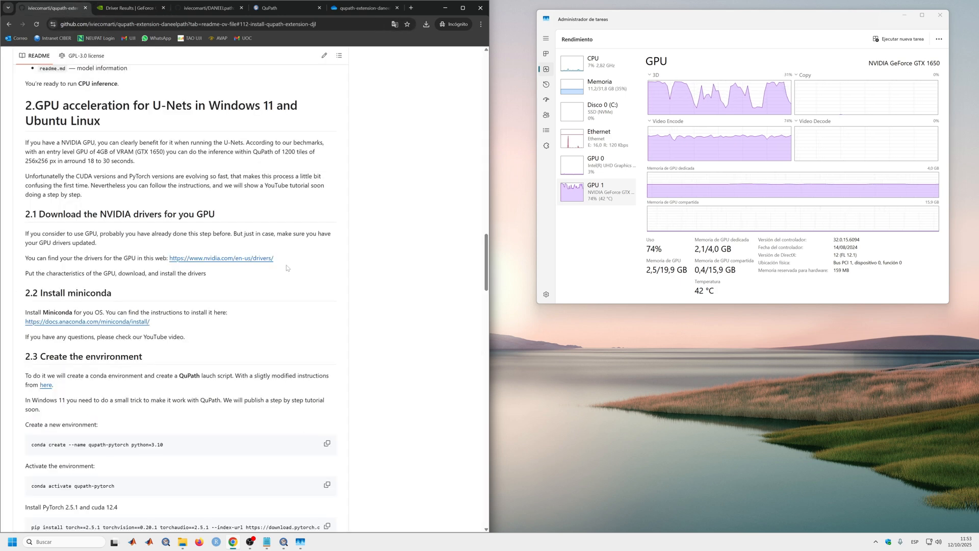
scroll(419, 267, down, 2)
scroll(429, 239, down, 1)
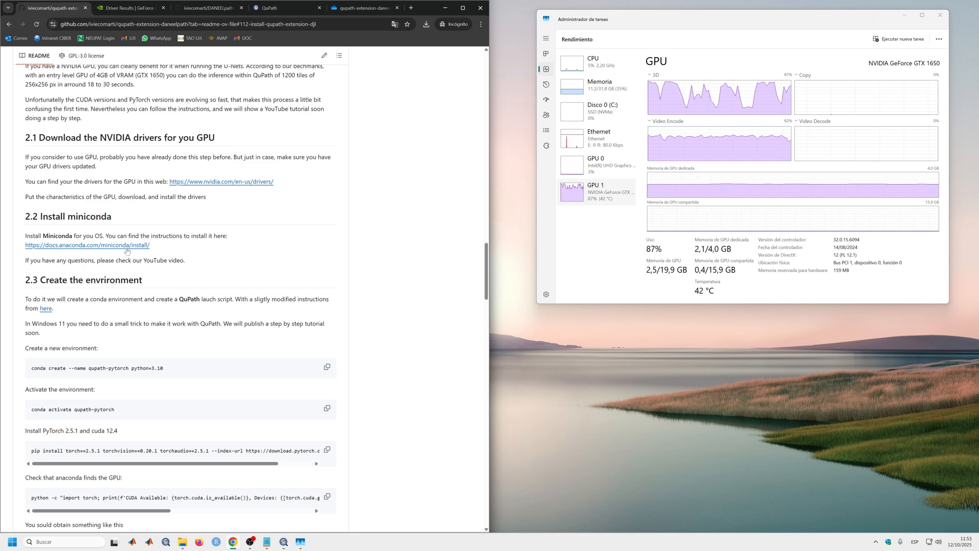
scroll(252, 285, up, 2)
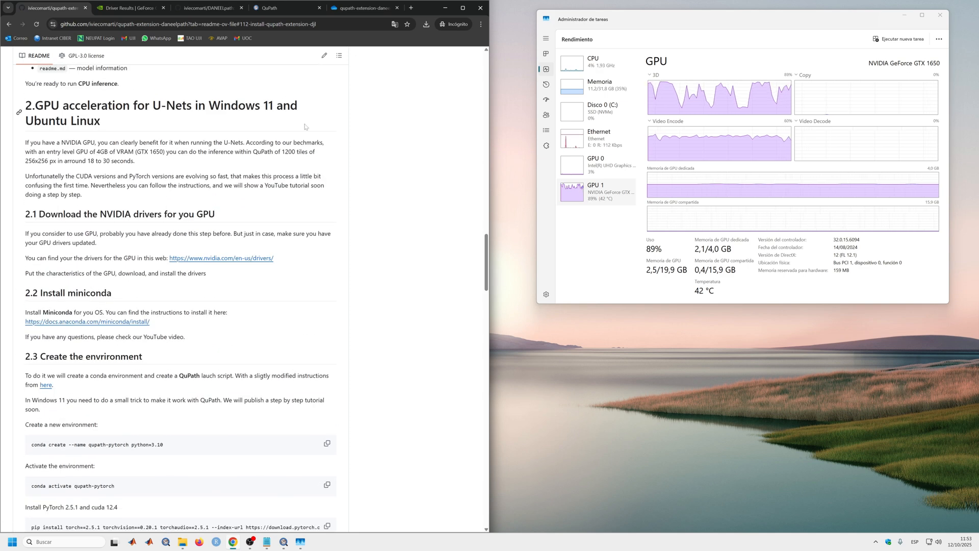
scroll(300, 259, down, 2)
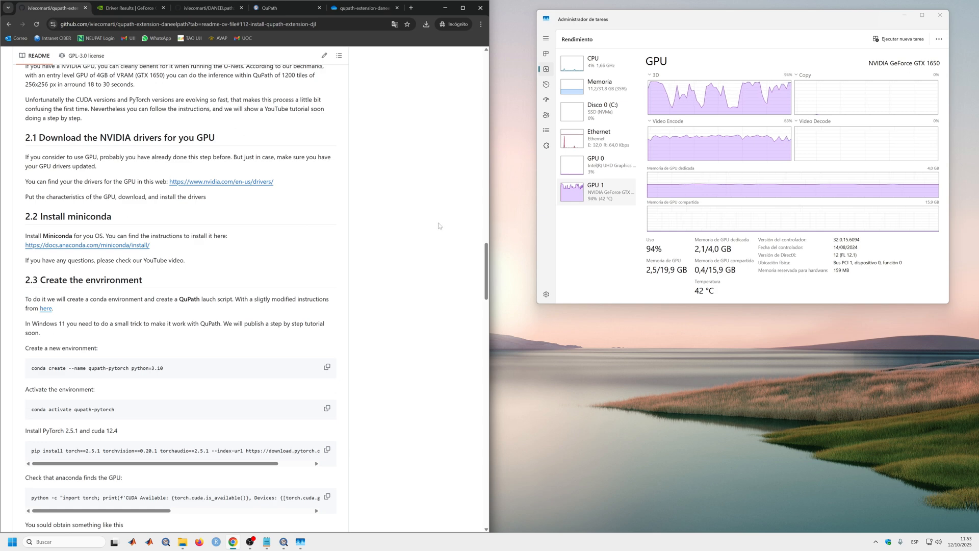
click(902, 21)
click(903, 17)
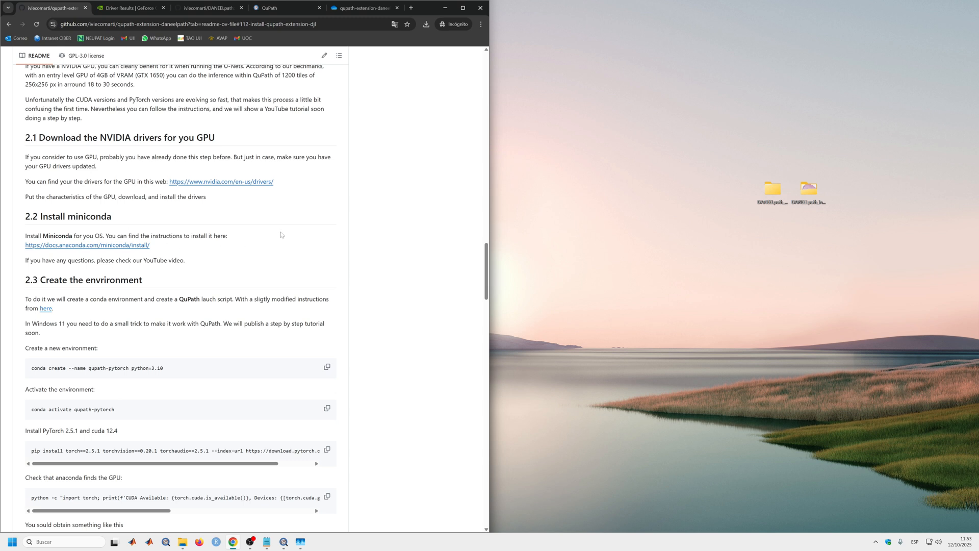
Open the README's linked Miniconda installation page in a new tab and expand the Windows installation instructions
right_click(121, 252)
click(140, 253)
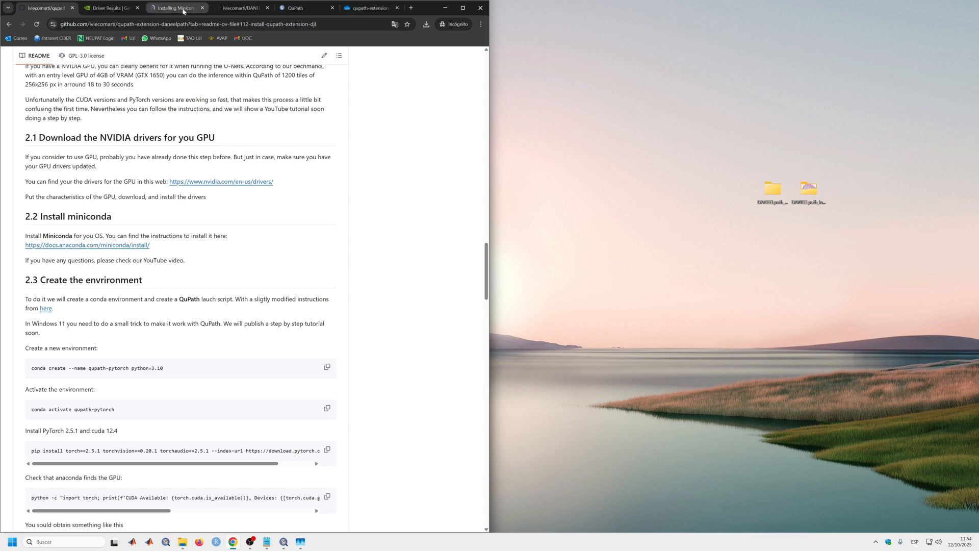
click(183, 10)
scroll(292, 296, down, 3)
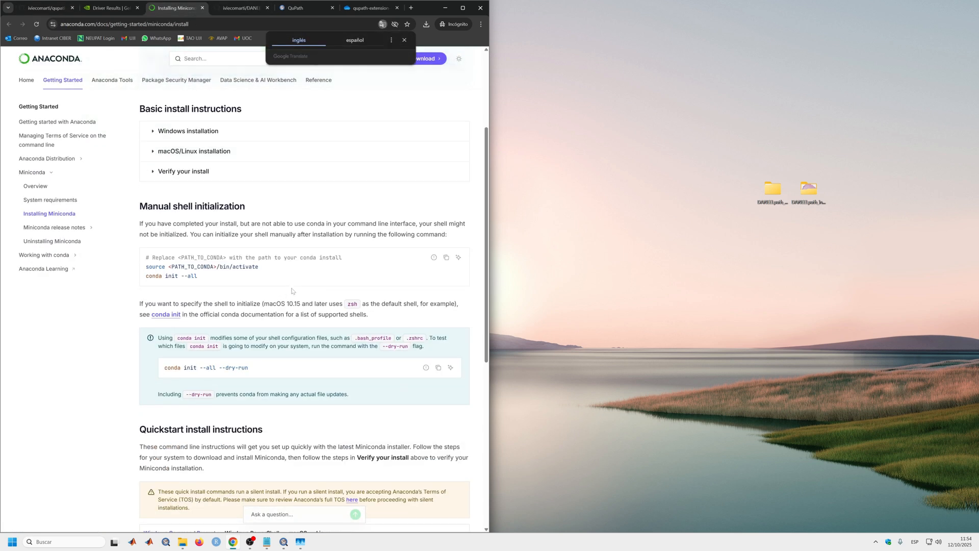
scroll(292, 290, down, 5)
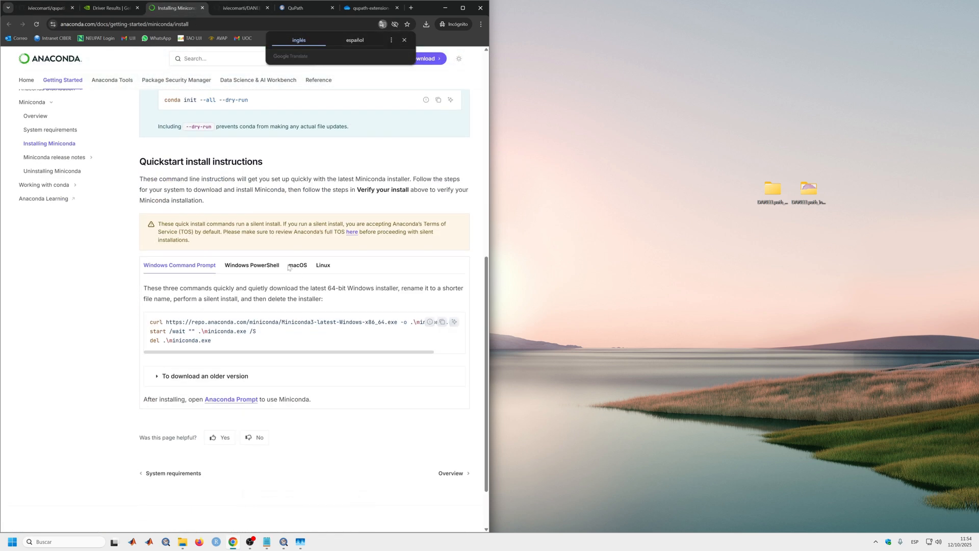
scroll(289, 268, up, 8)
click(189, 285)
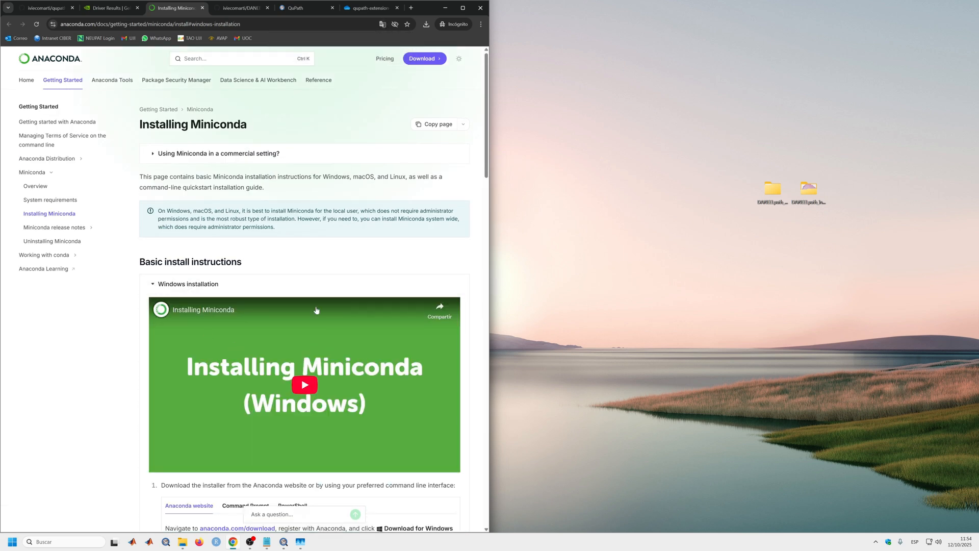
Go to the Anaconda download page from the Windows instructions and start downloading the Windows Miniconda installer
scroll(316, 310, down, 5)
click(253, 268)
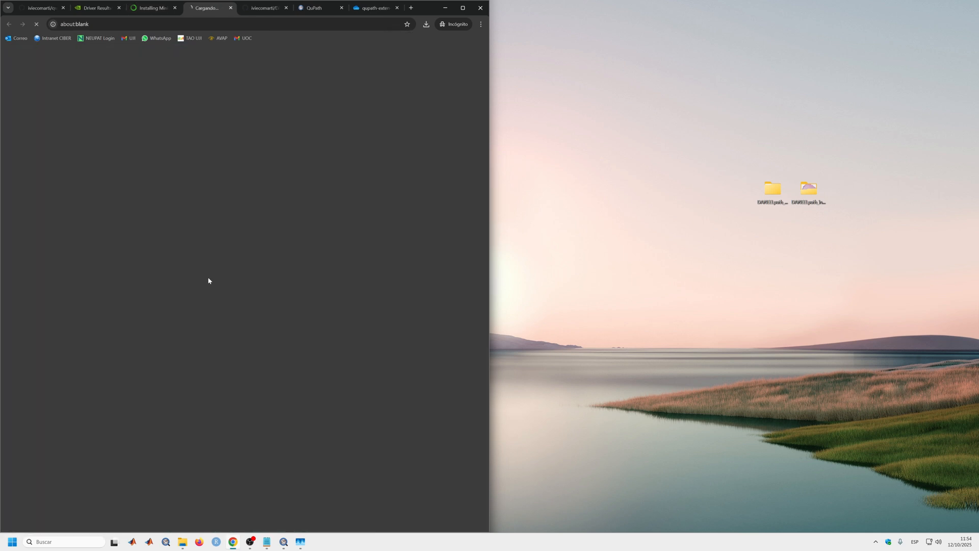
scroll(317, 332, down, 12)
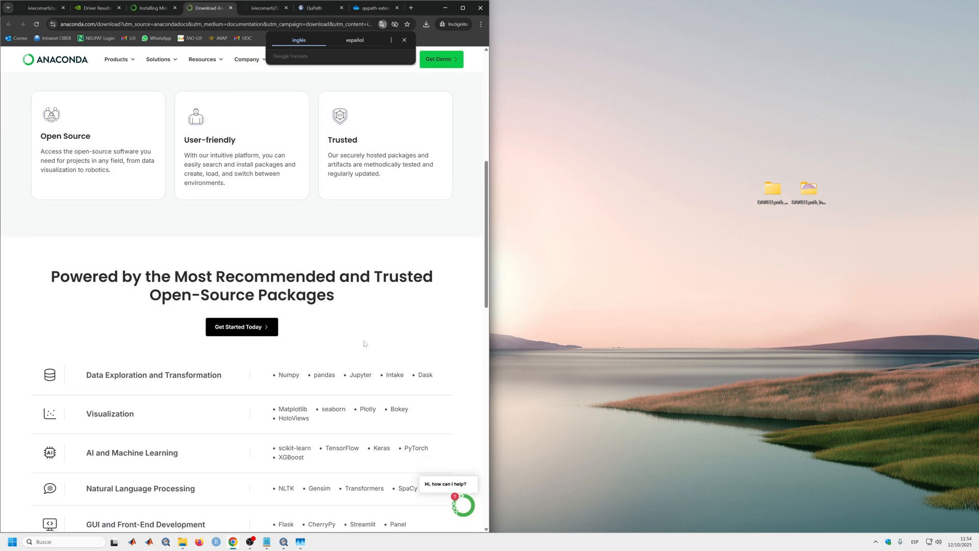
scroll(323, 371, down, 5)
click(234, 332)
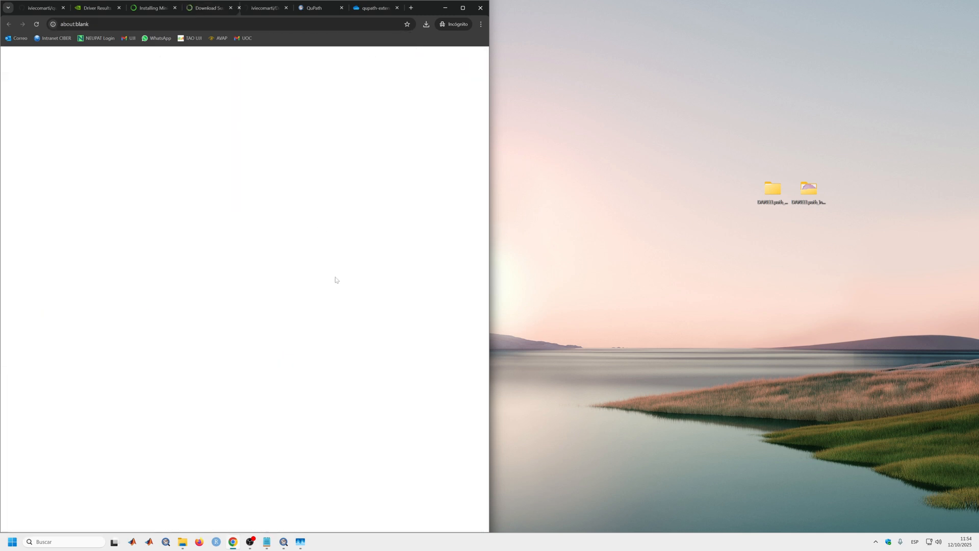
Save Miniconda3-latest-Windows-x86_64.exe in the Descargas folder
scroll(26, 81, down, 2)
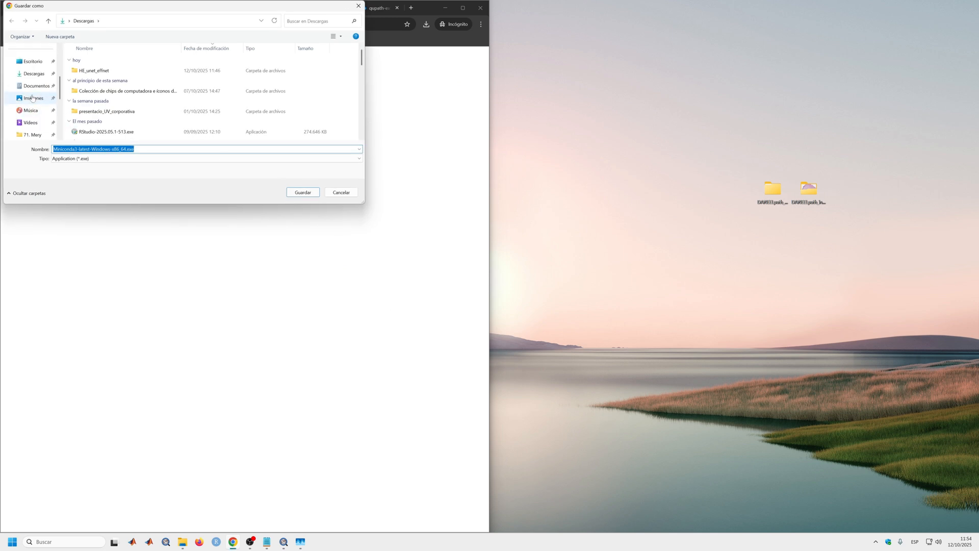
click(34, 74)
click(302, 193)
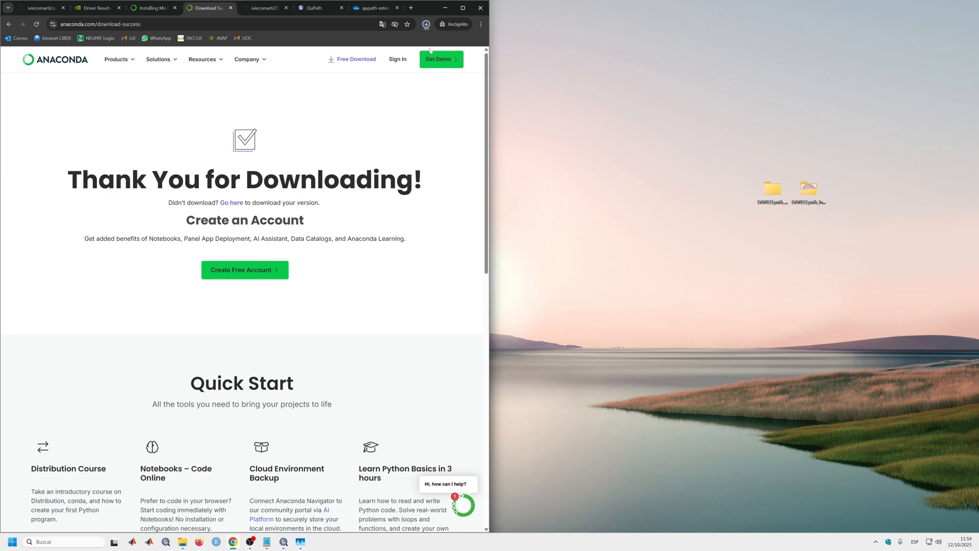
Launch the downloaded Miniconda installer and proceed to the advanced options, accepting the license, the Just Me installation type and the default destination folder
click(427, 24)
click(405, 72)
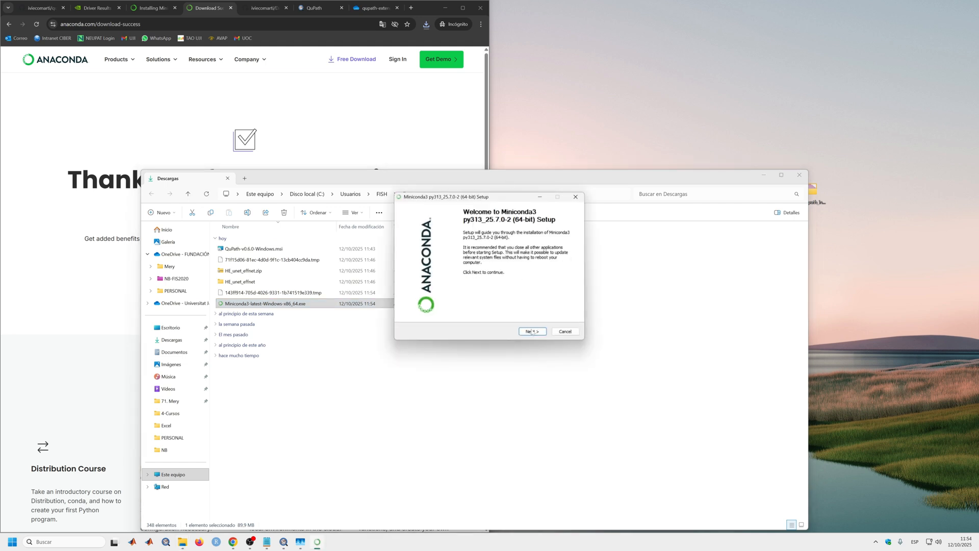
click(537, 335)
click(538, 334)
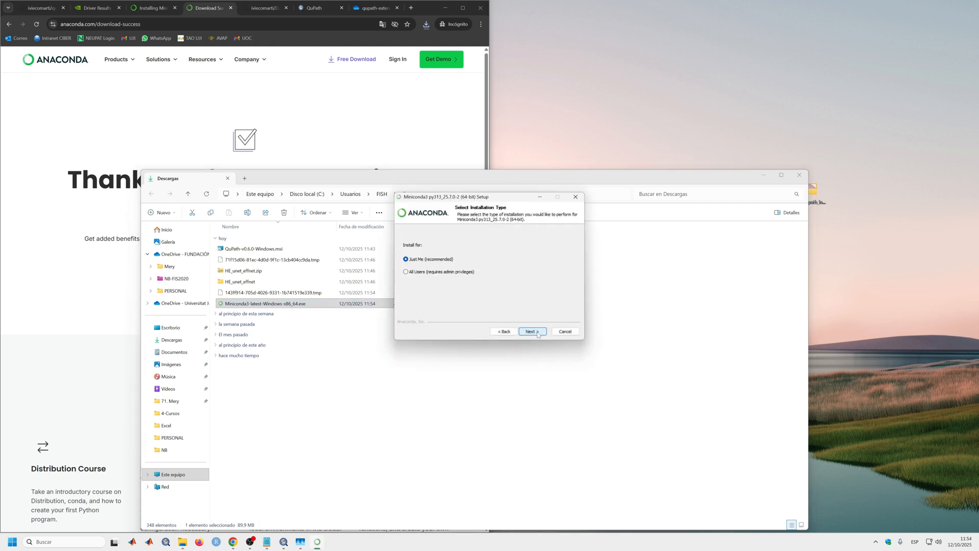
click(530, 330)
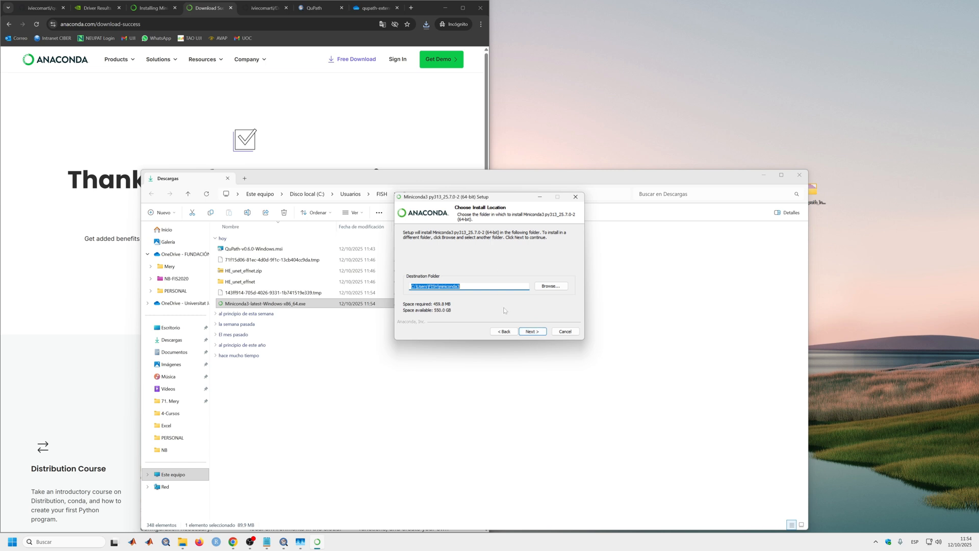
click(538, 332)
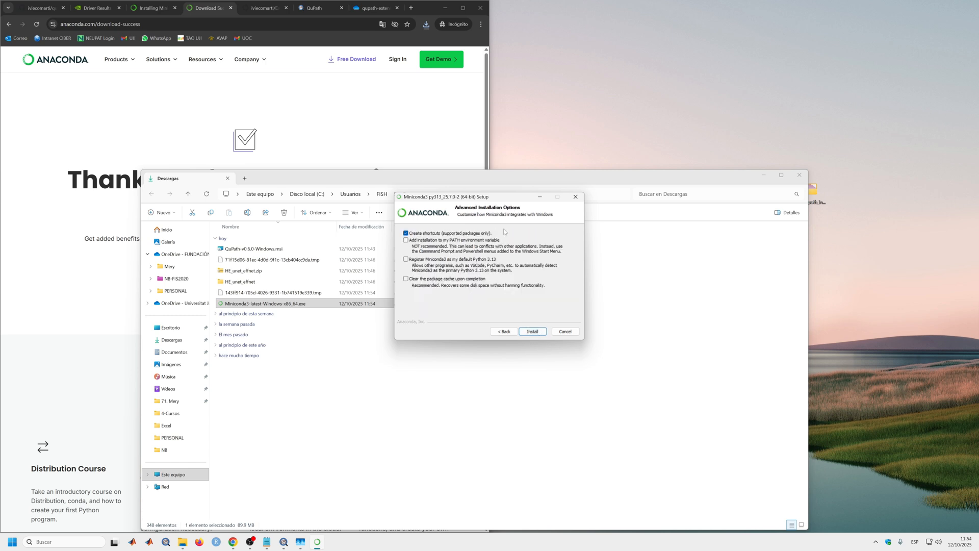
Complete the Miniconda installation with the option to add it to the PATH environment variable enabled, and return to the README in the browser
click(406, 241)
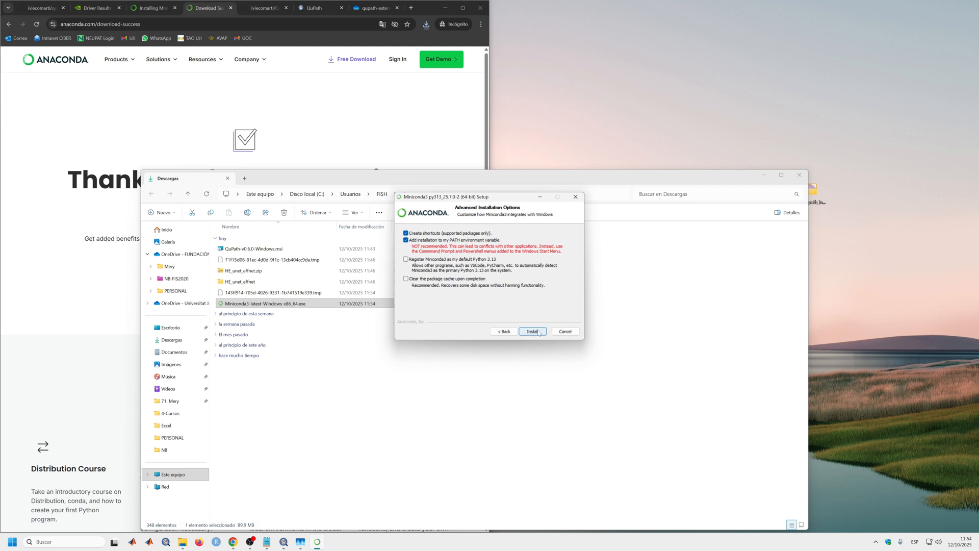
click(532, 332)
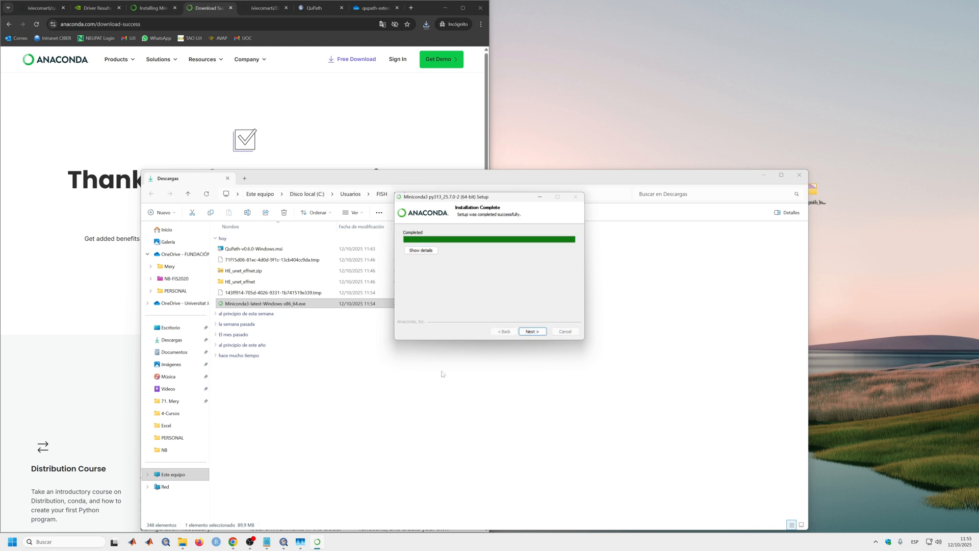
click(532, 332)
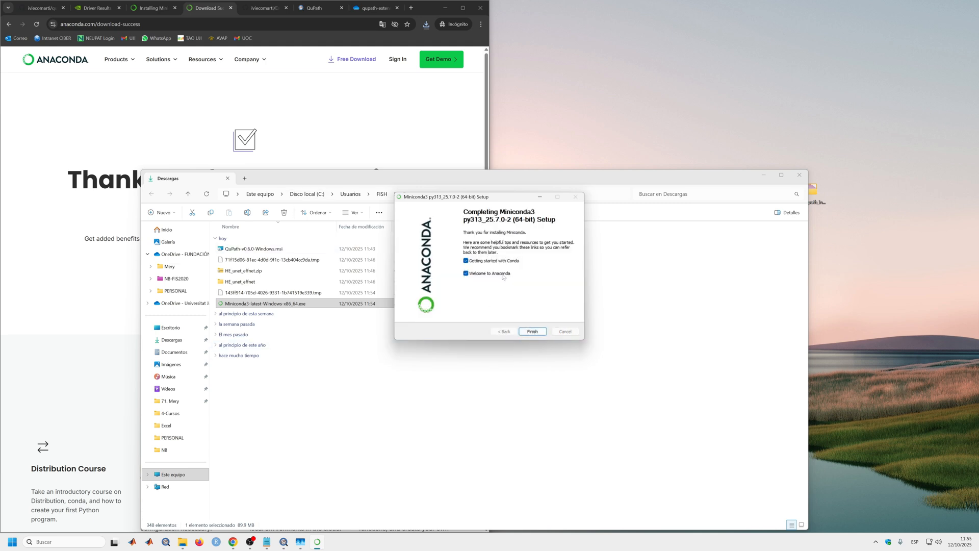
click(543, 332)
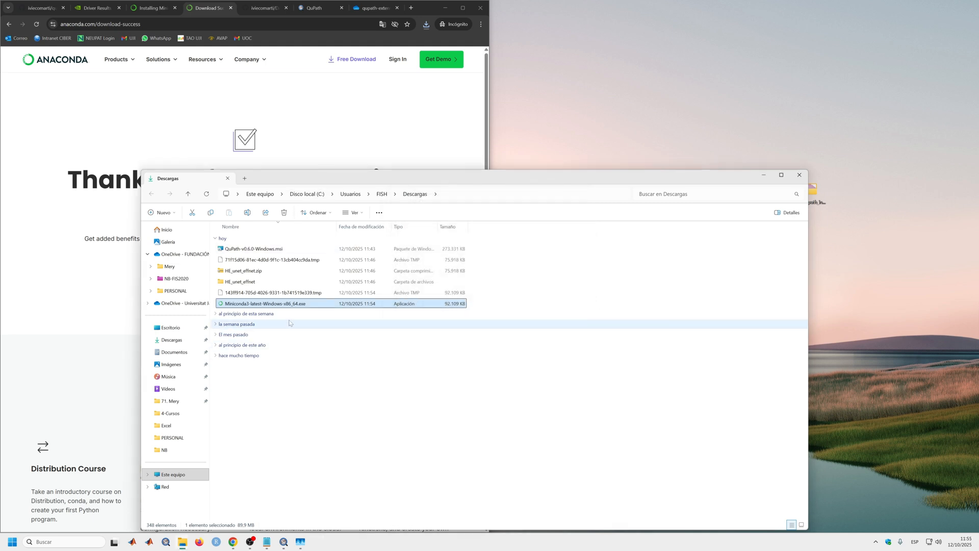
click(763, 175)
key(ctrl+1)
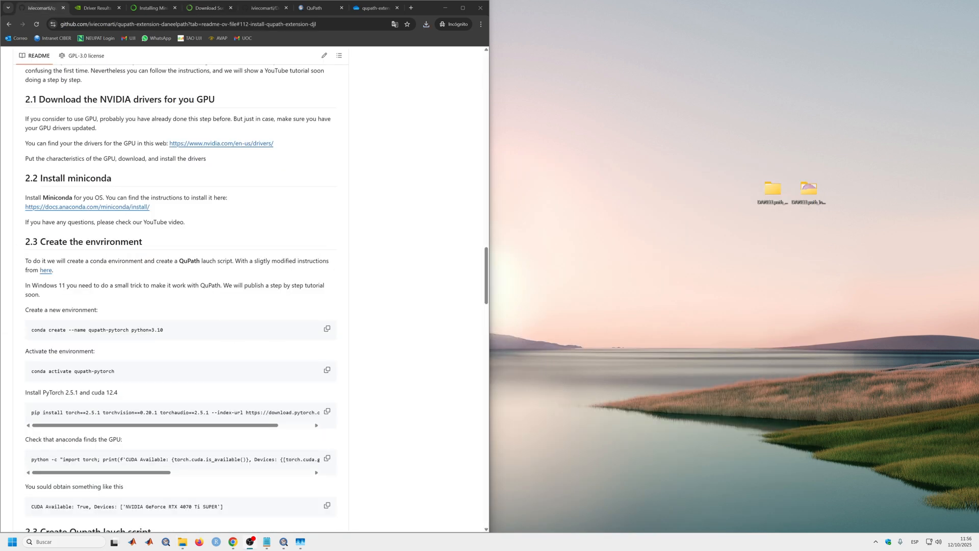
Open Anaconda Prompt and place its window on the free desktop area beside the README
click(67, 541)
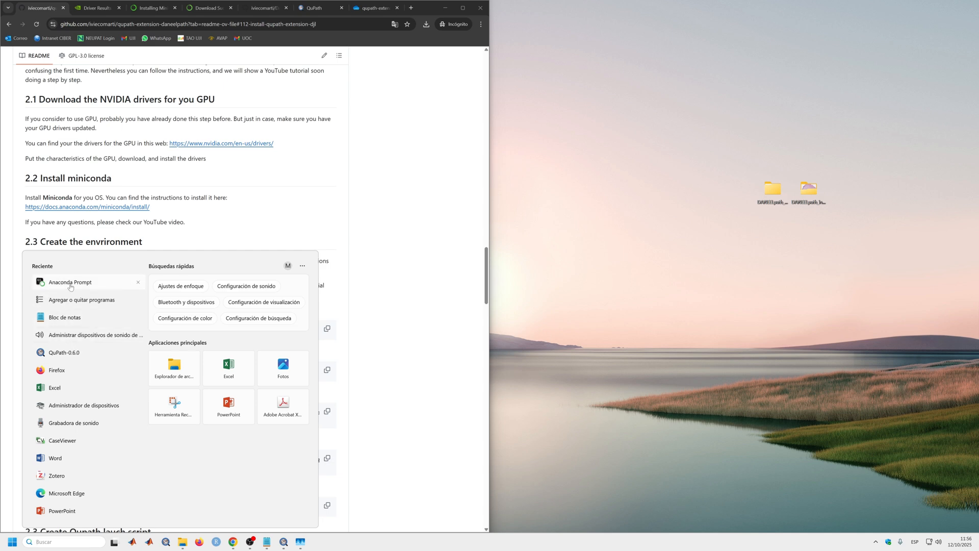
click(70, 283)
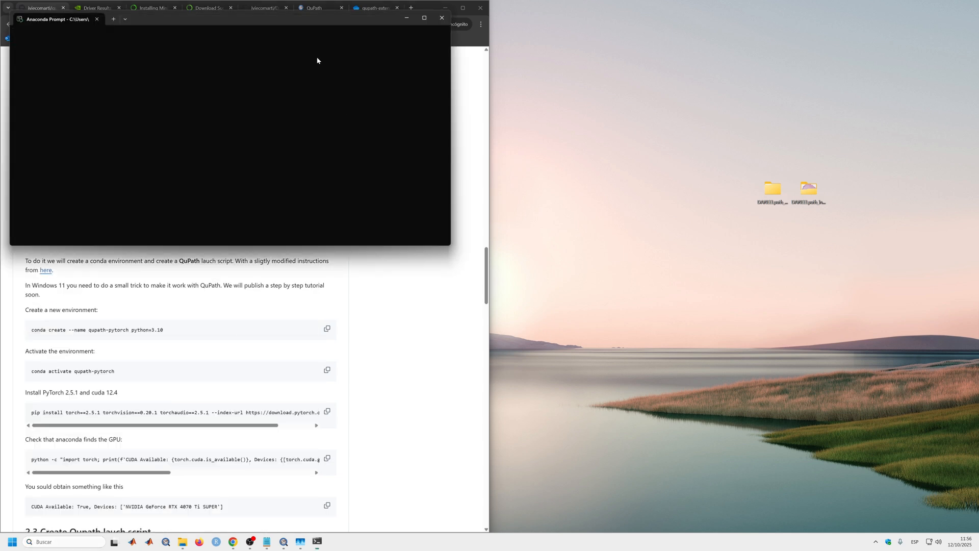
drag(304, 17, 798, 134)
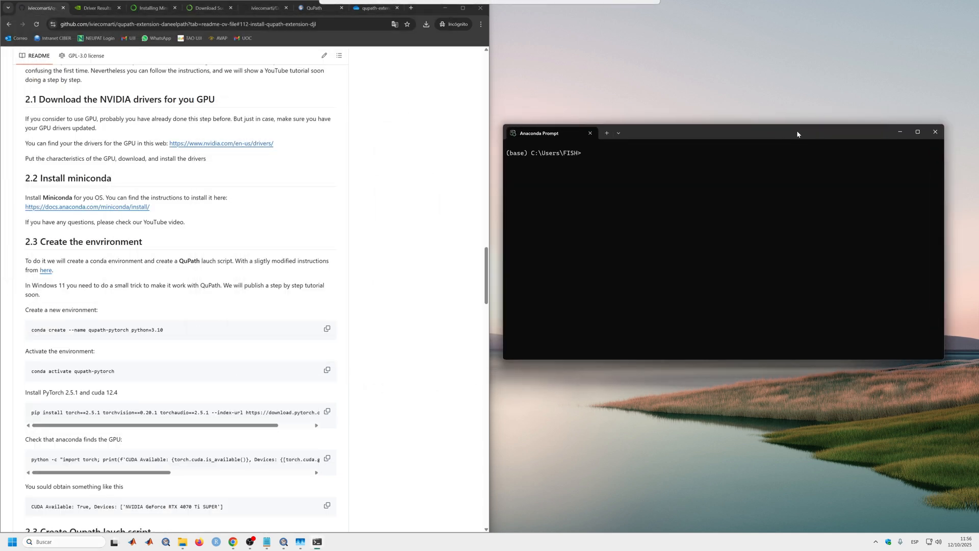
Create the conda environment with the README command conda create --name qupath-pytorch python=3.10 and accept the package installation
scroll(367, 291, down, 1)
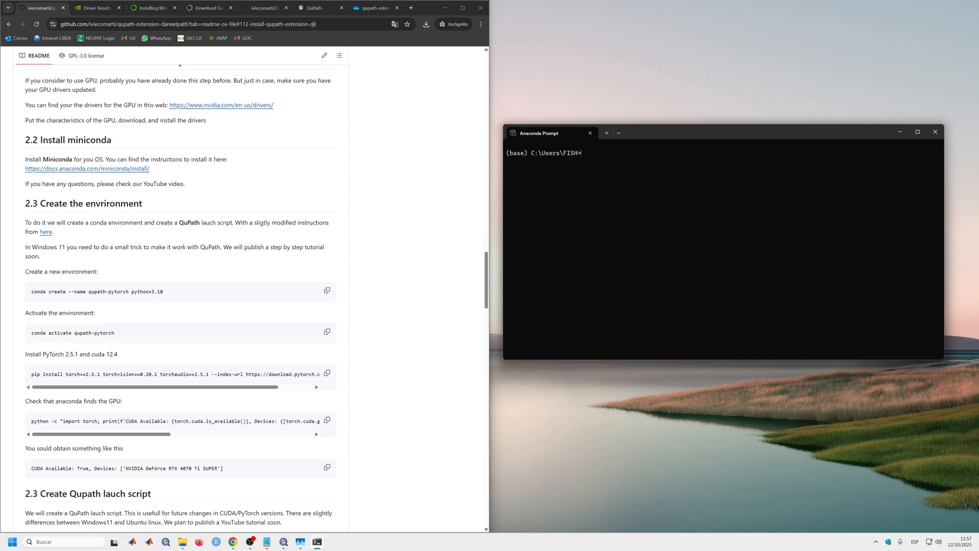
drag(40, 292, 117, 292)
click(169, 286)
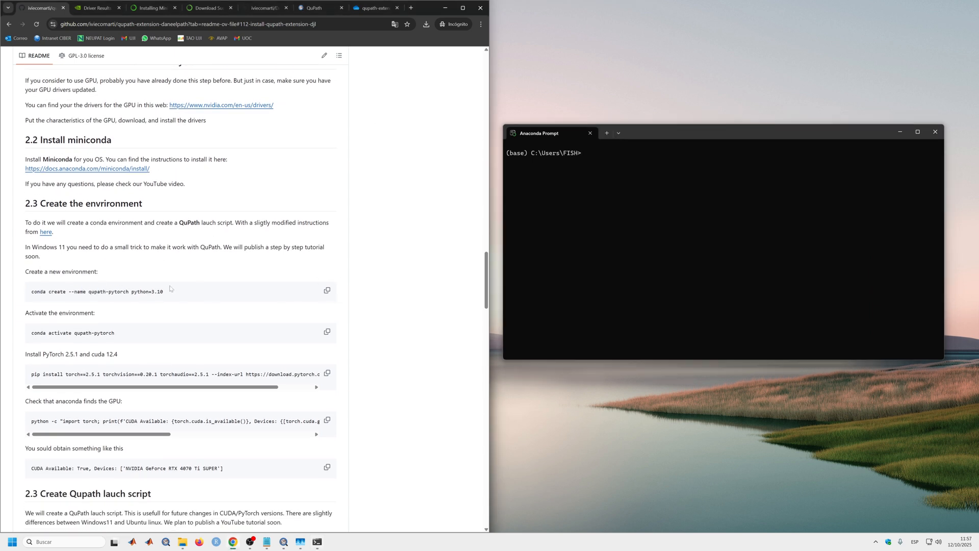
click(327, 290)
right_click(590, 157)
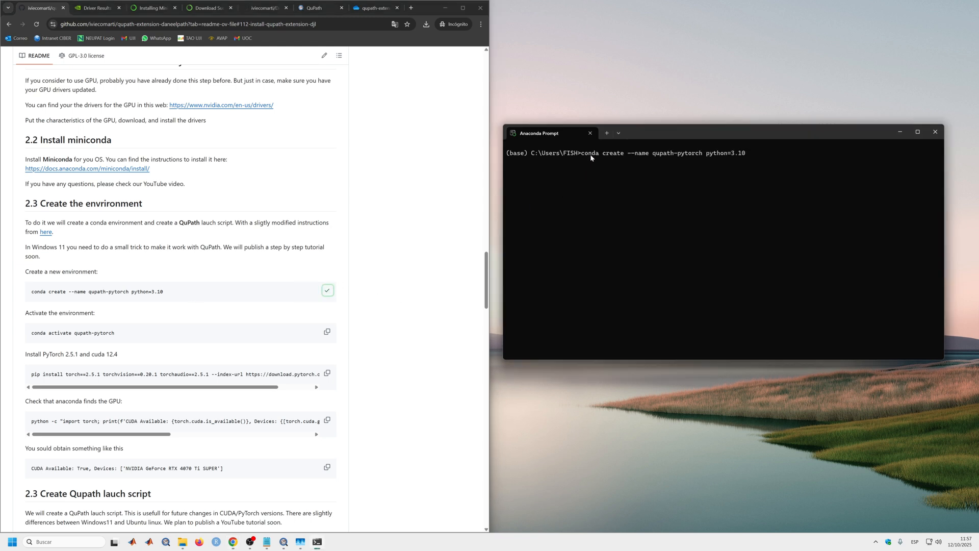
key(Return)
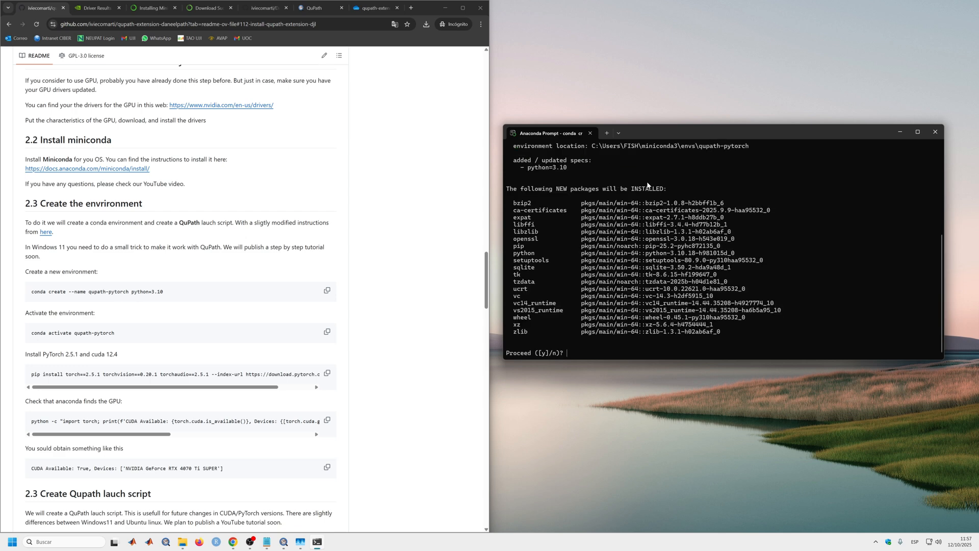
text(y)
key(Return)
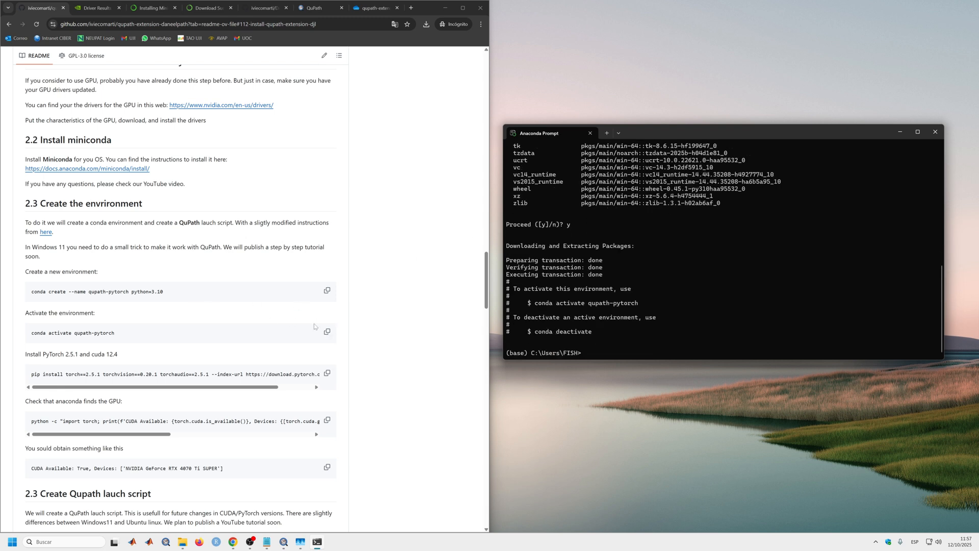
Activate the new environment with the README command conda activate qupath-pytorch
click(327, 331)
click(595, 354)
key(ctrl+v)
key(Return)
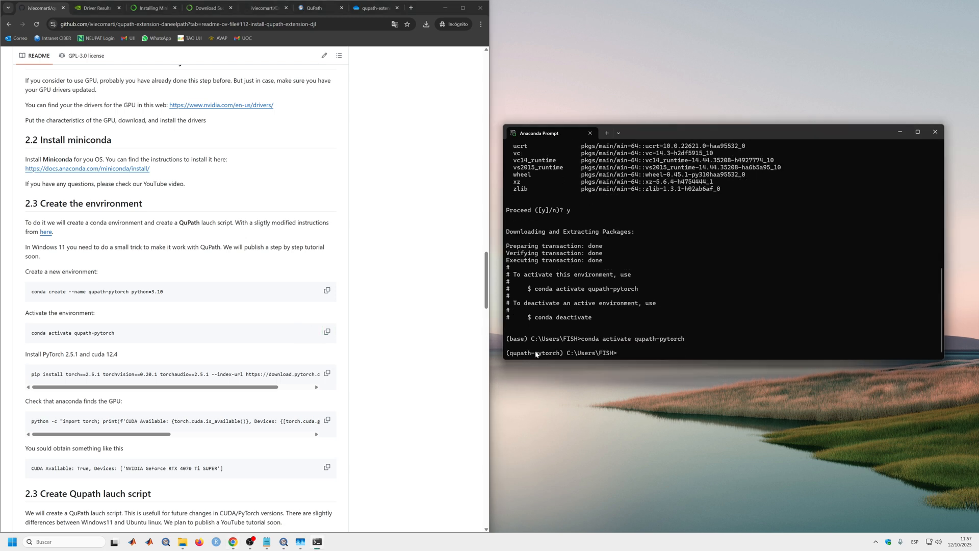
Install torch 2.5.1, torchvision 0.20.1 and torchaudio 2.5.1 from the cu124 index using the README's pip command
scroll(330, 301, down, 2)
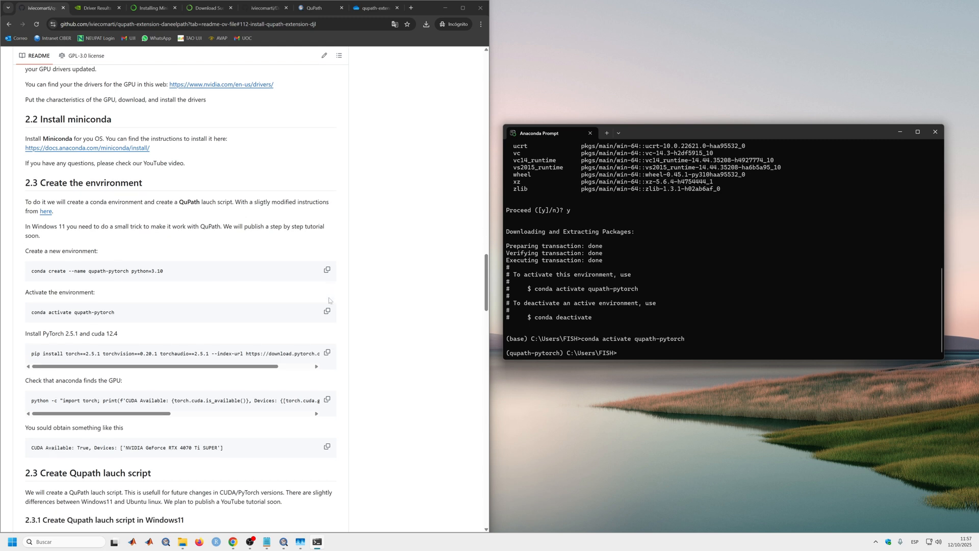
drag(32, 279, 164, 284)
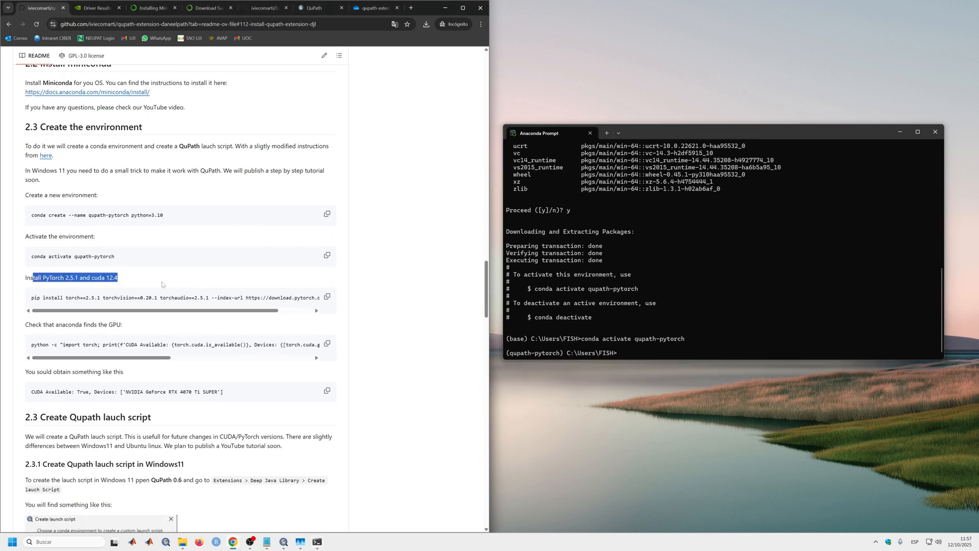
click(171, 284)
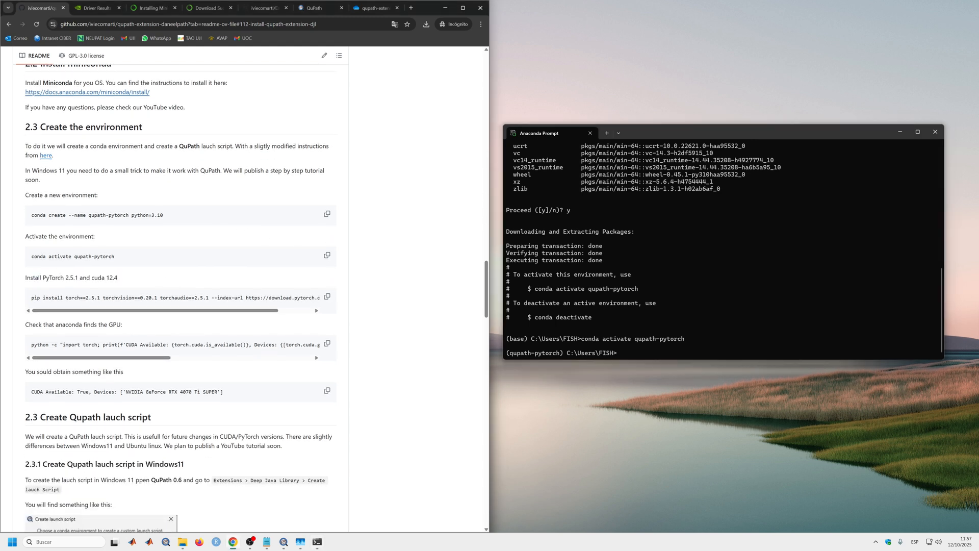
click(327, 297)
click(632, 350)
key(ctrl+v)
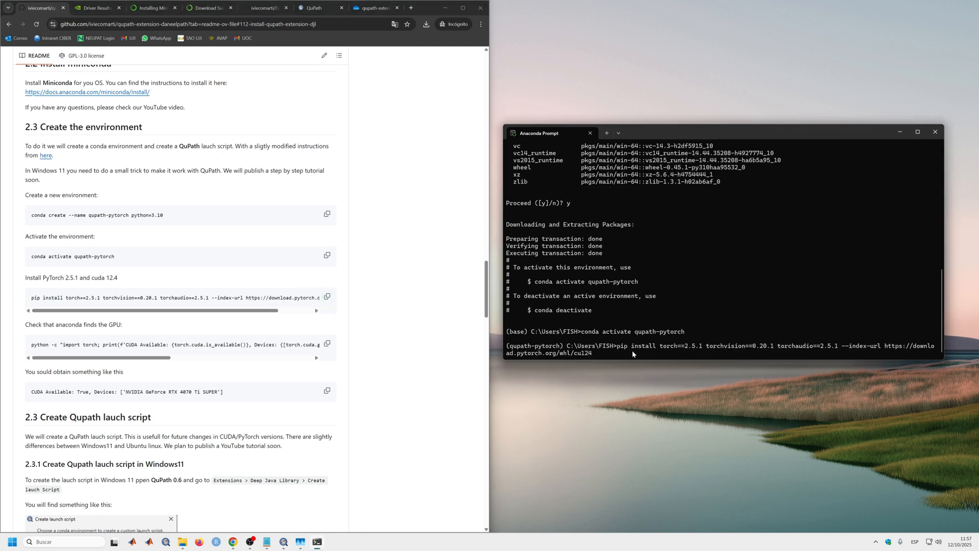
key(Return)
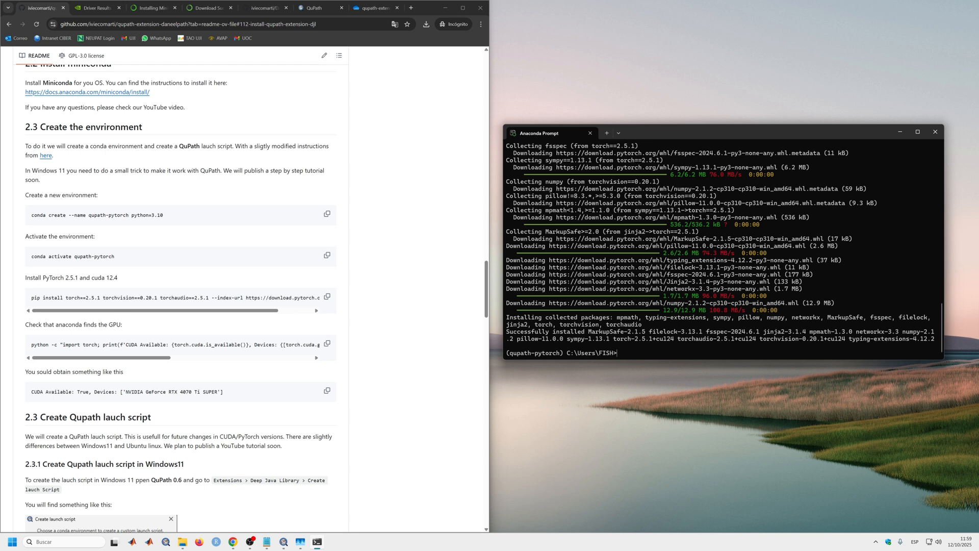
Run the README's Python one-liner in Anaconda Prompt to check CUDA availability and the detected GPU devices
click(327, 343)
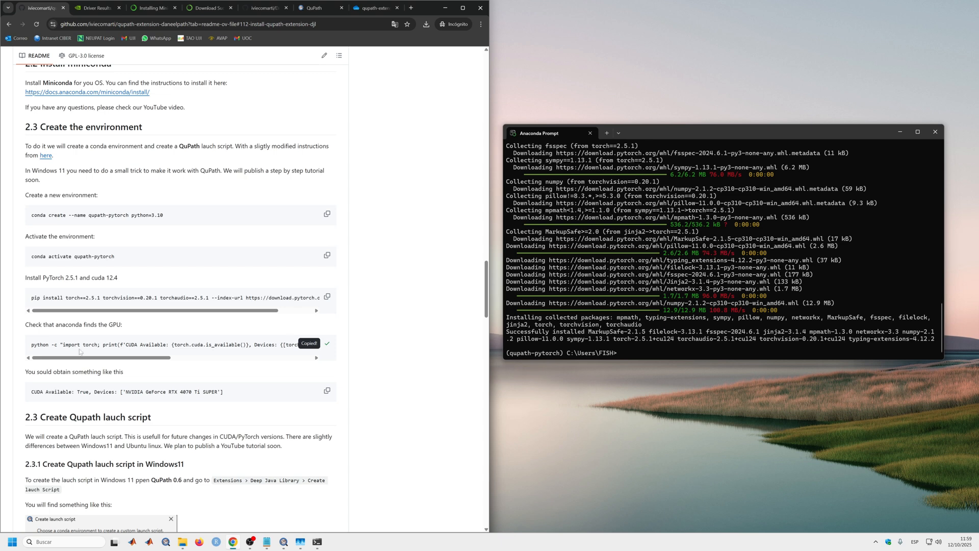
click(626, 355)
key(ctrl+v)
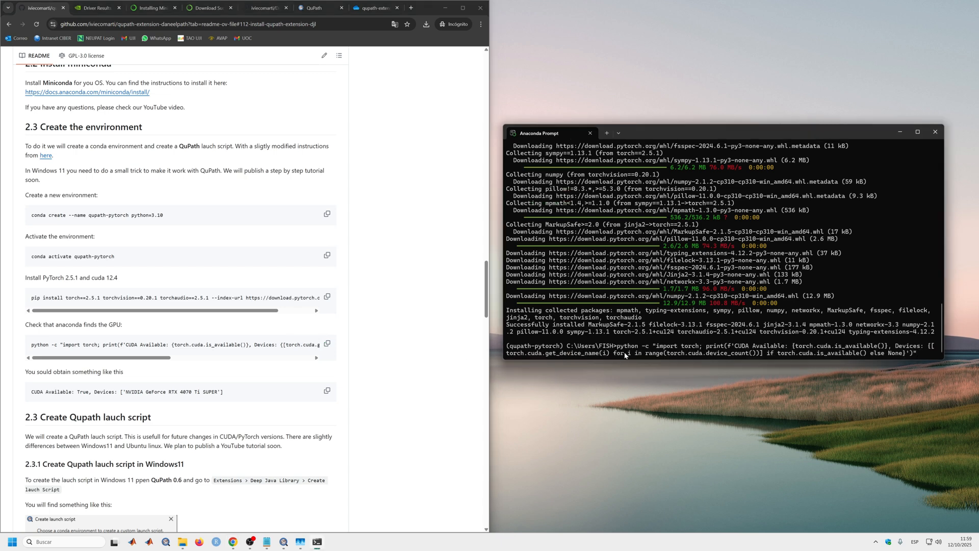
key(Return)
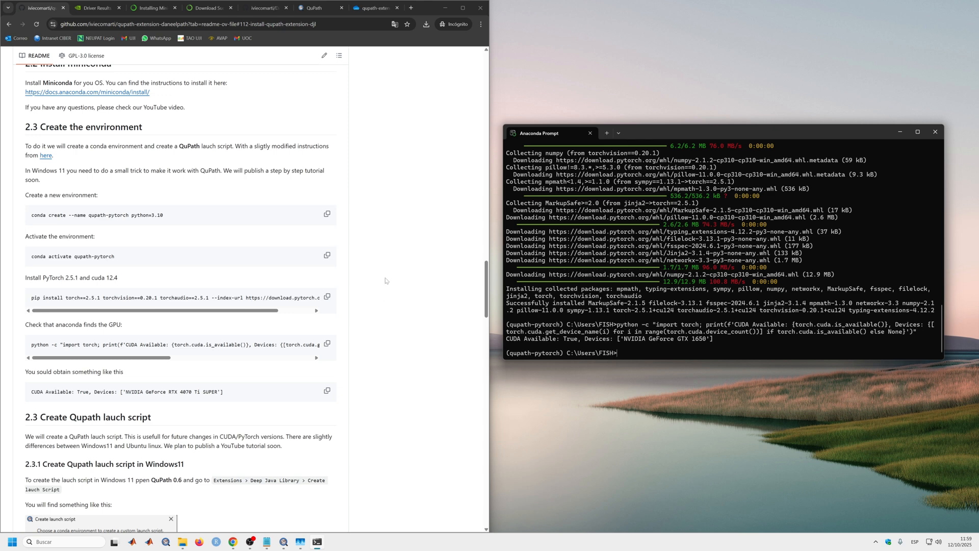
Create a new desktop folder named QuPath-gpu, moving the Anaconda Prompt window out of the way
scroll(385, 280, down, 5)
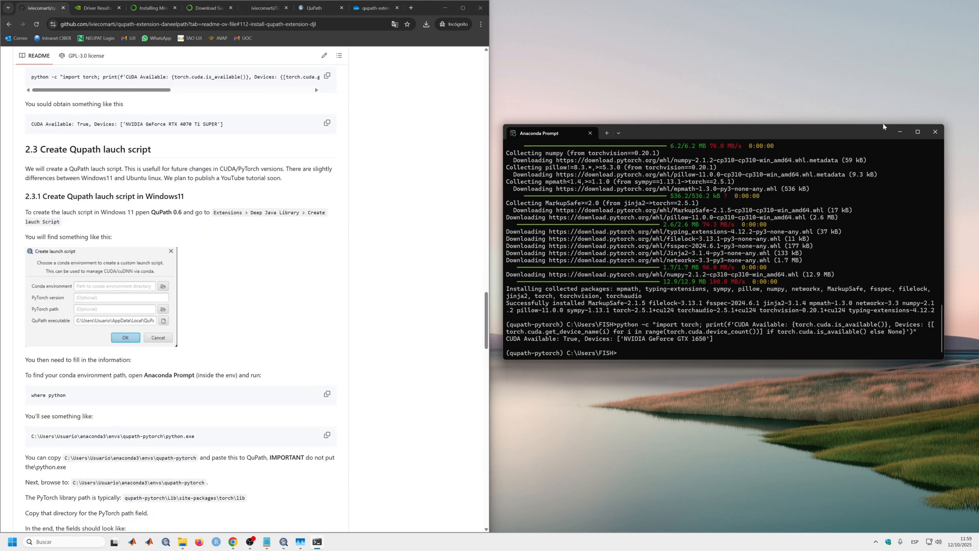
drag(867, 133, 464, 113)
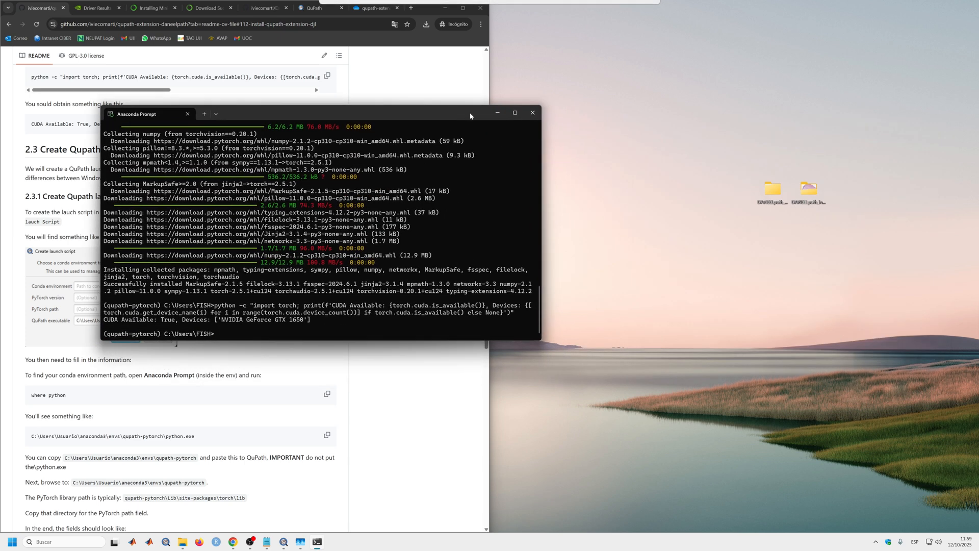
right_click(760, 240)
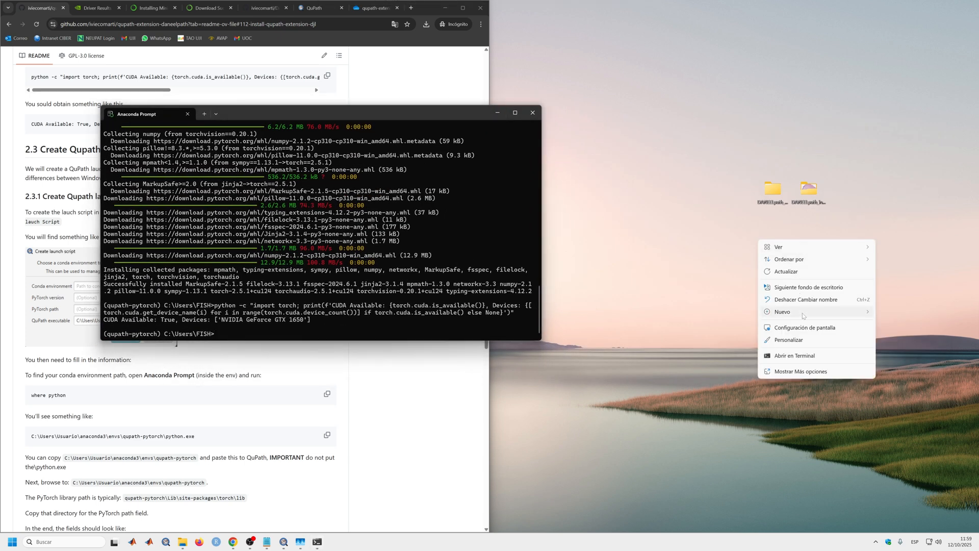
mouse_move(775, 312)
click(724, 315)
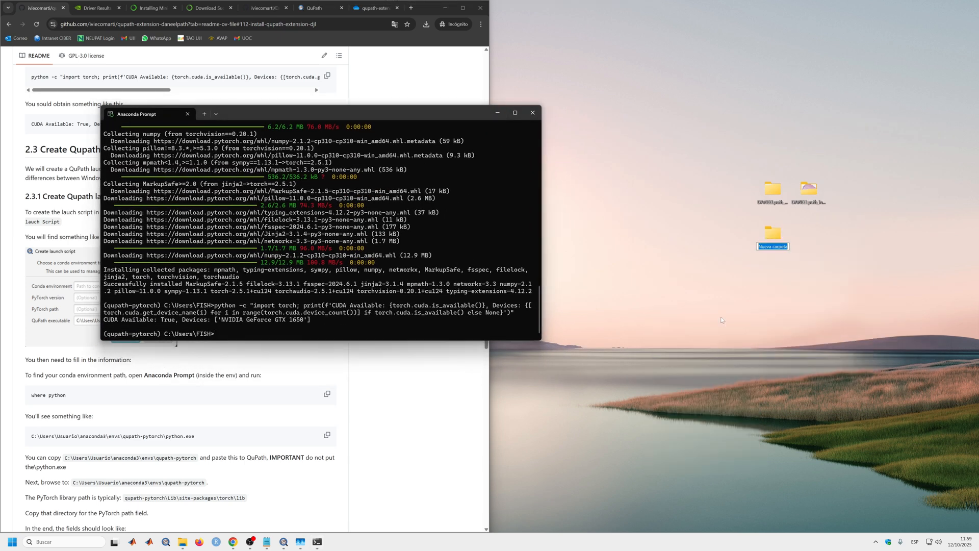
text(QuPath-gpu)
key(Return)
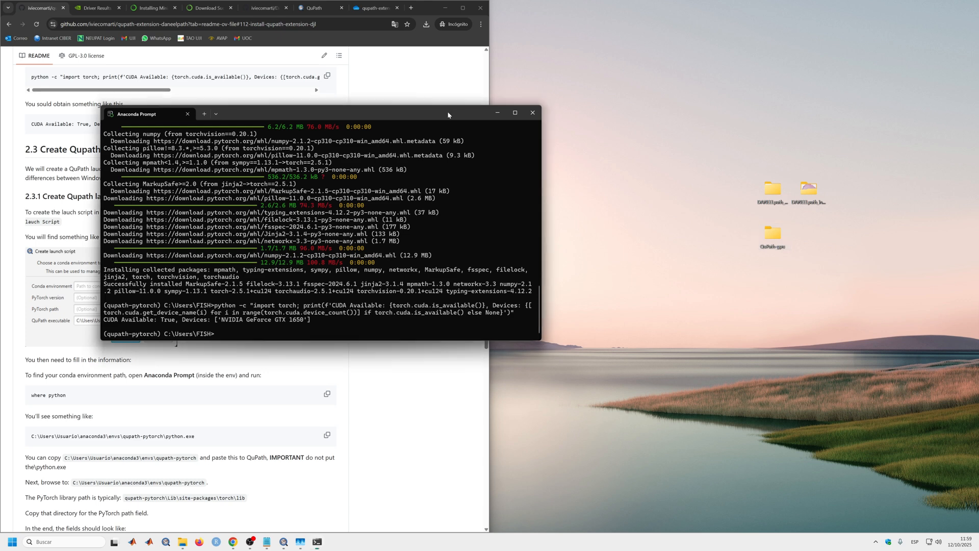
Switch to QuPath, close the Segment Cell Clusters dialog, and open Deep Java Library's Create launch script dialog
drag(448, 111, 805, 145)
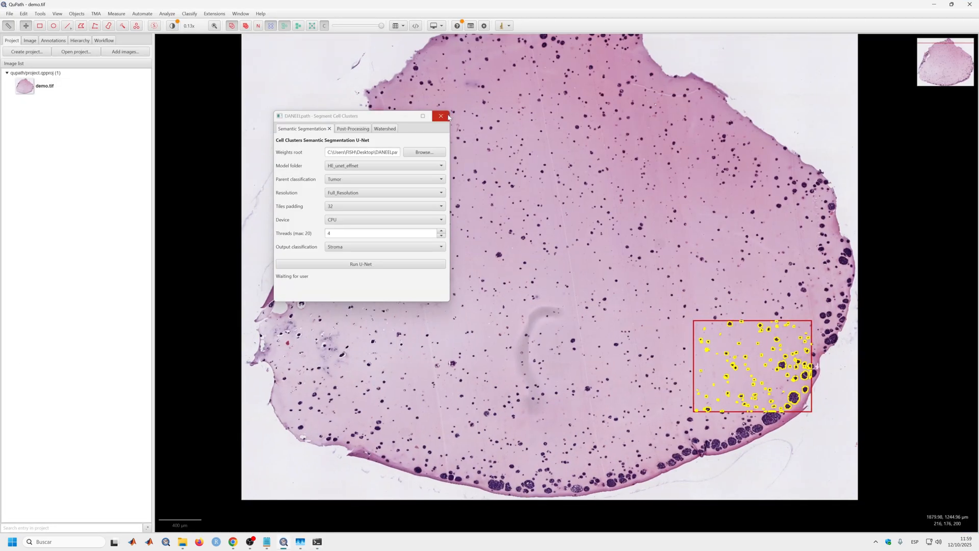
click(441, 117)
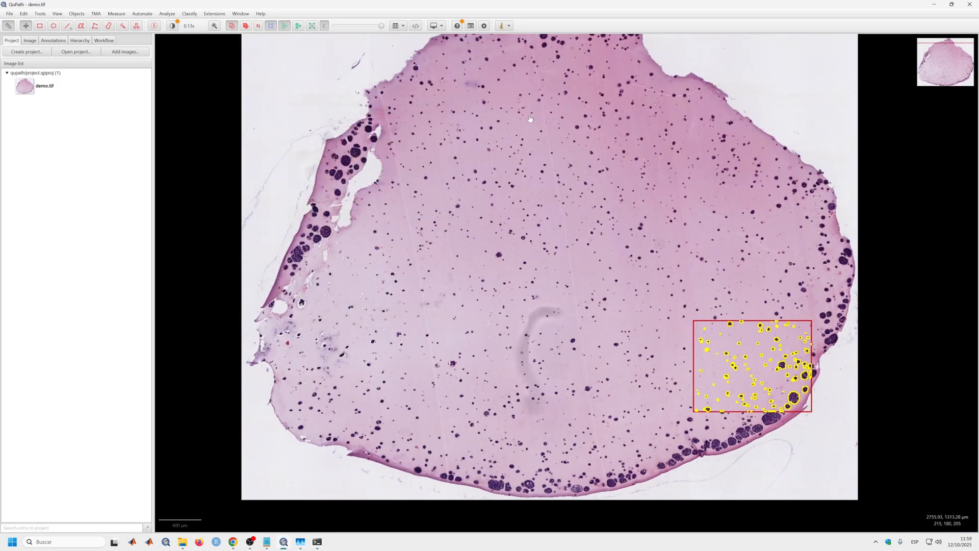
click(224, 13)
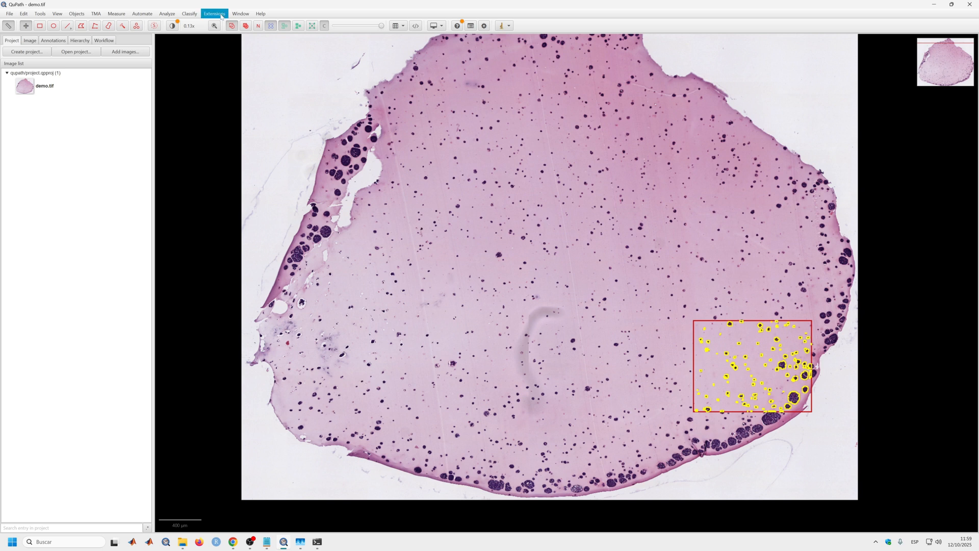
mouse_move(226, 36)
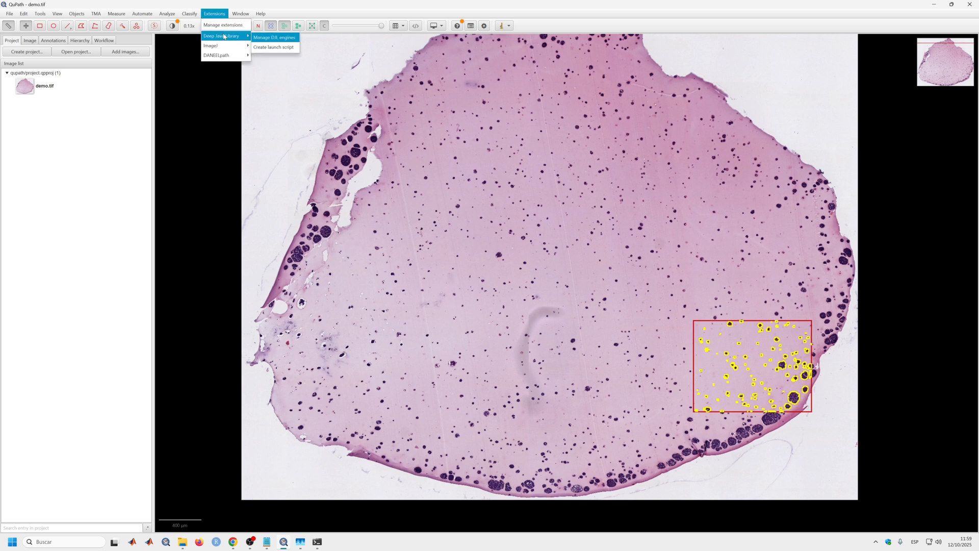
click(274, 47)
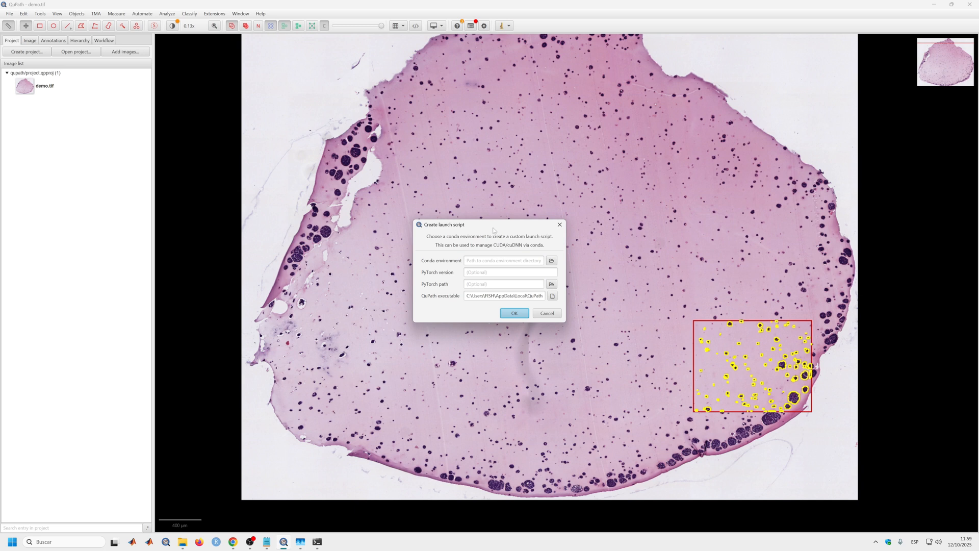
drag(494, 227, 449, 162)
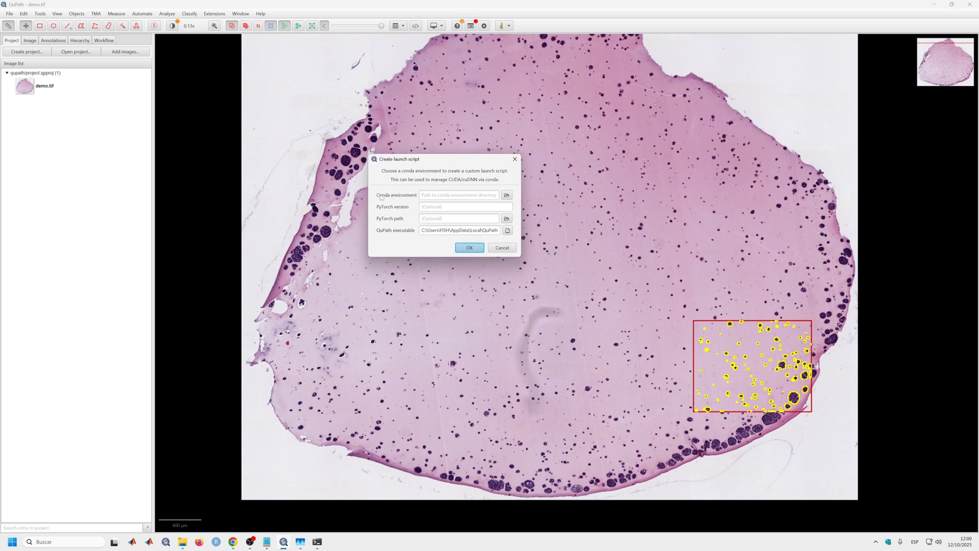
Run where python in Anaconda Prompt and copy the path C:\Users\FISH\miniconda3\envs\qupath-pytorch without python.exe
click(318, 541)
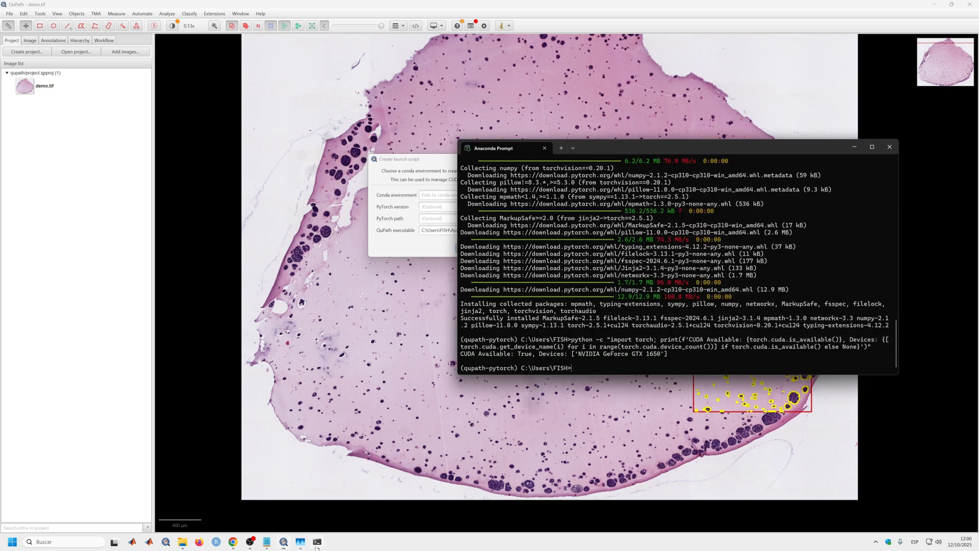
drag(669, 151, 662, 112)
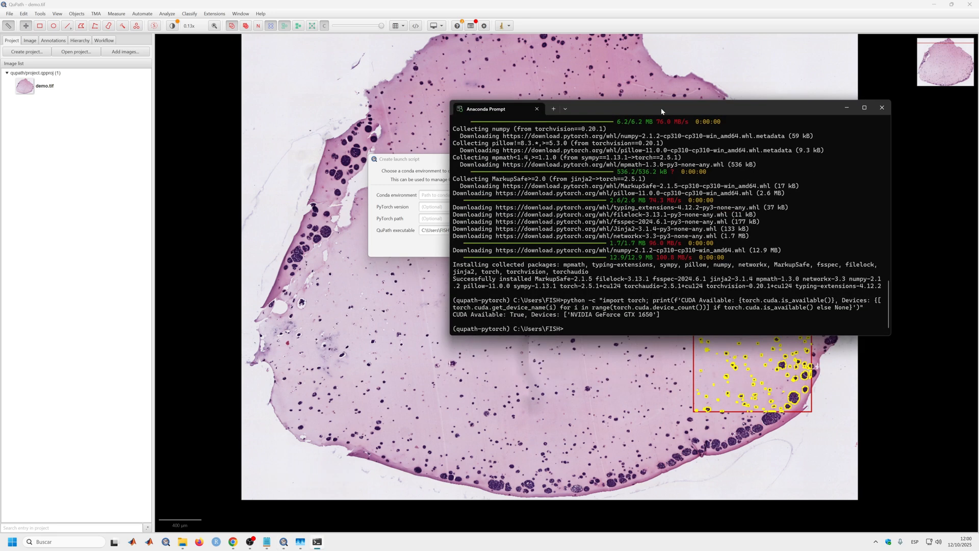
text(where python)
key(Return)
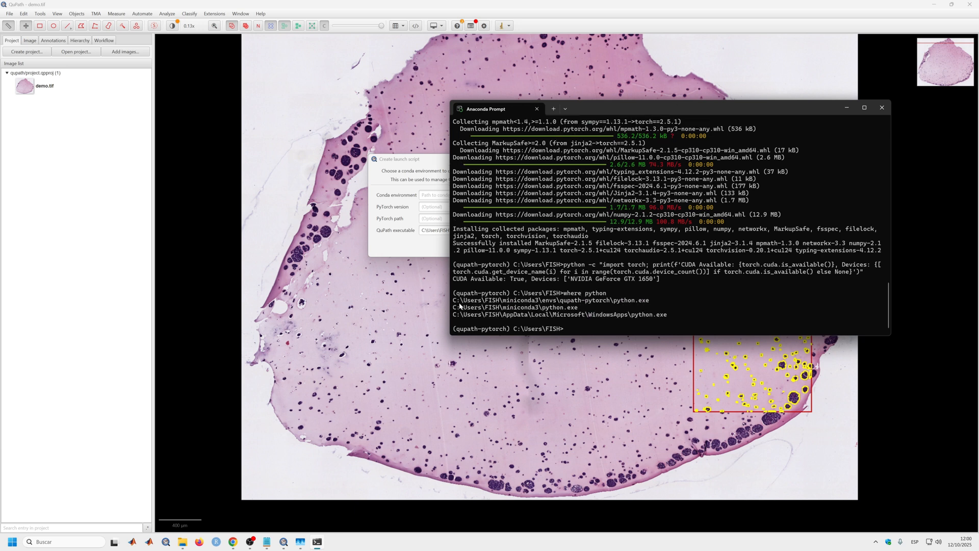
drag(454, 301, 609, 304)
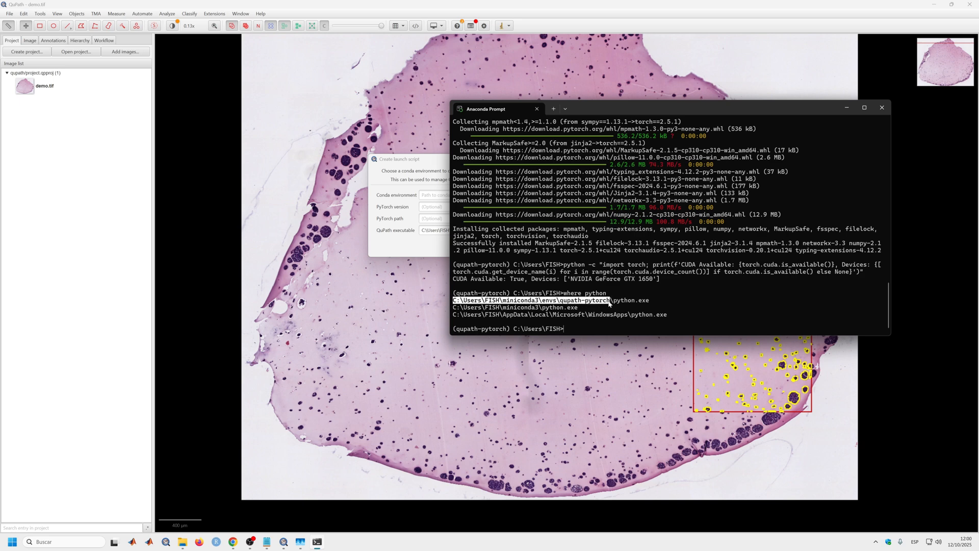
key(ctrl+c)
Enter the copied path as the launch script's conda environment and set the PyTorch version to 2.5.1
click(425, 194)
key(ctrl+v)
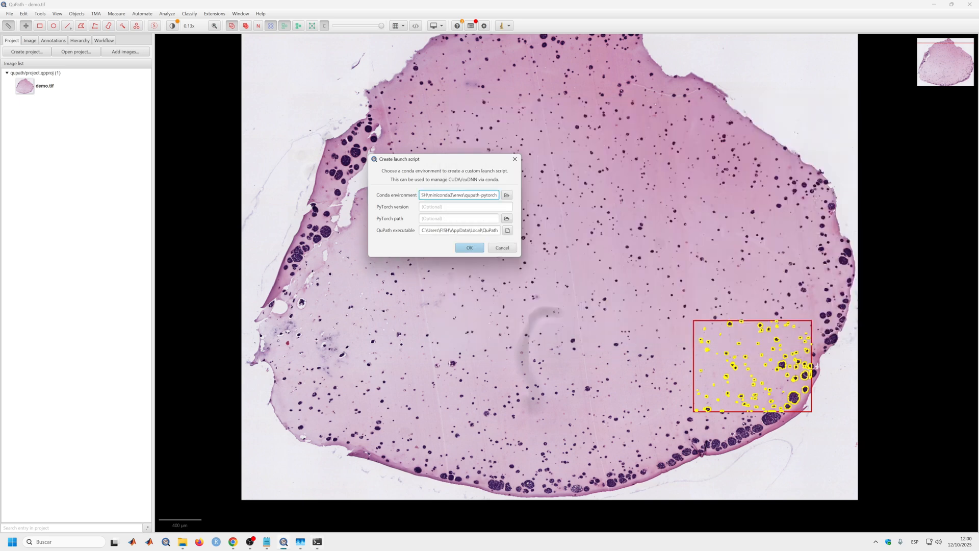
click(454, 206)
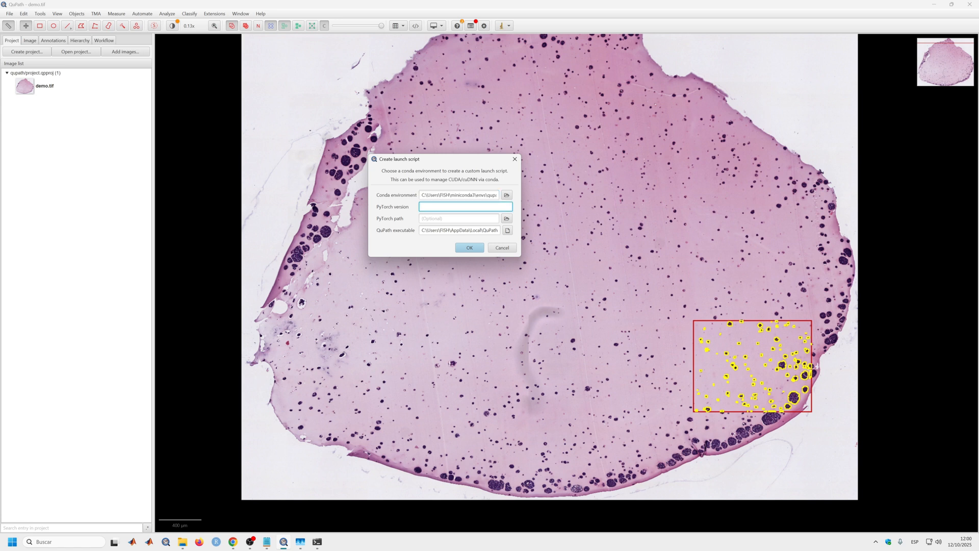
text(2.5.1)
mouse_move(178, 544)
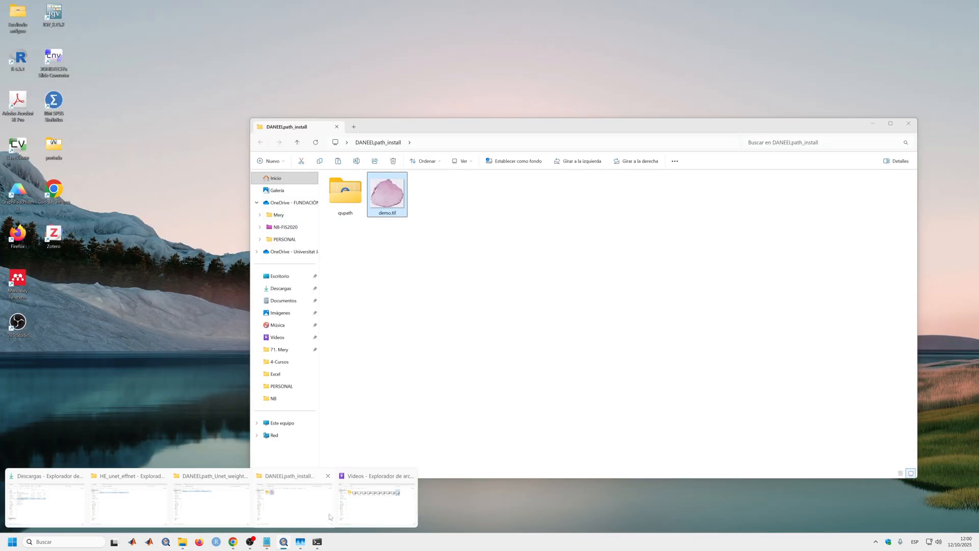
Switch to File Explorer and open the conda environment folder C:\Users\FISH\miniconda3\envs\qupath-pytorch in a new tab
click(224, 514)
click(344, 119)
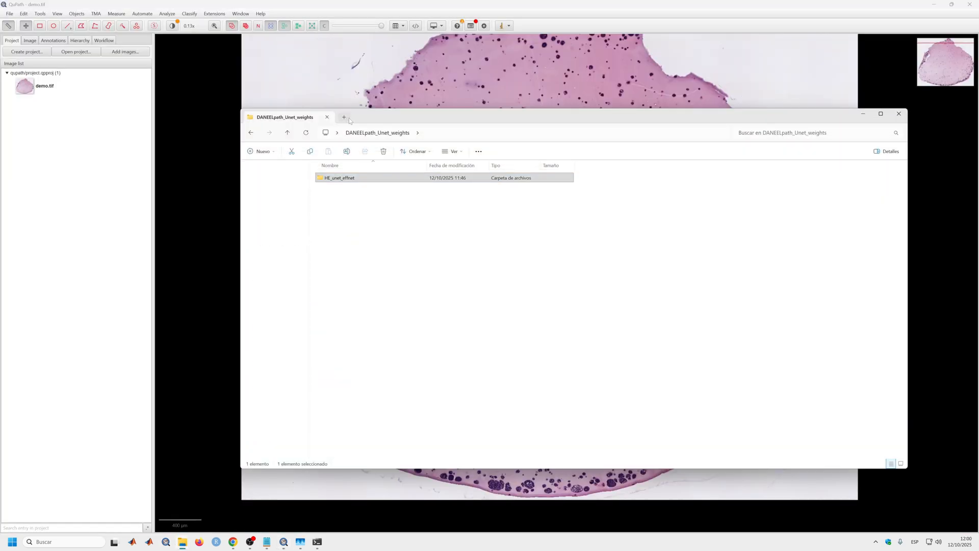
click(422, 135)
key(ctrl+v)
key(Return)
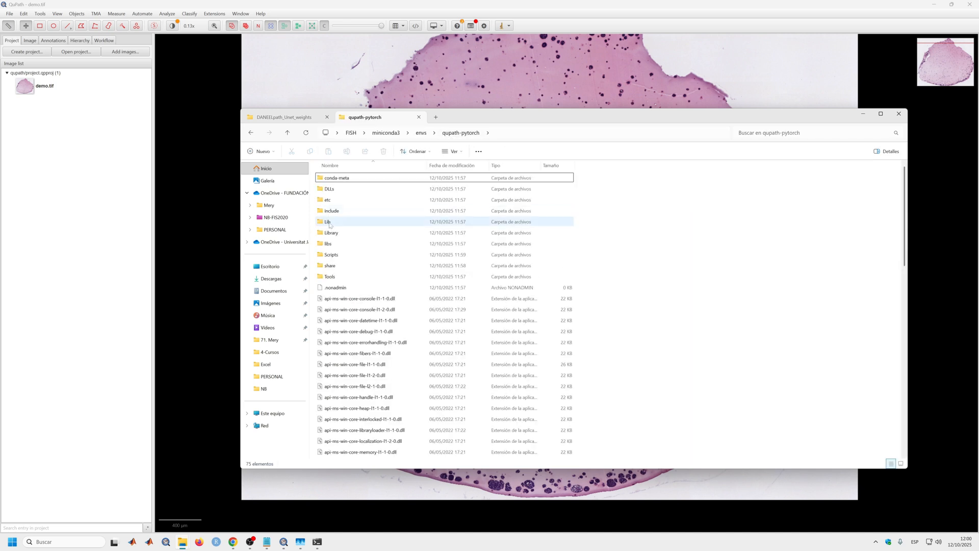
Browse to Lib\site-packages\torch\lib inside the environment folder and copy its full path
double_click(330, 224)
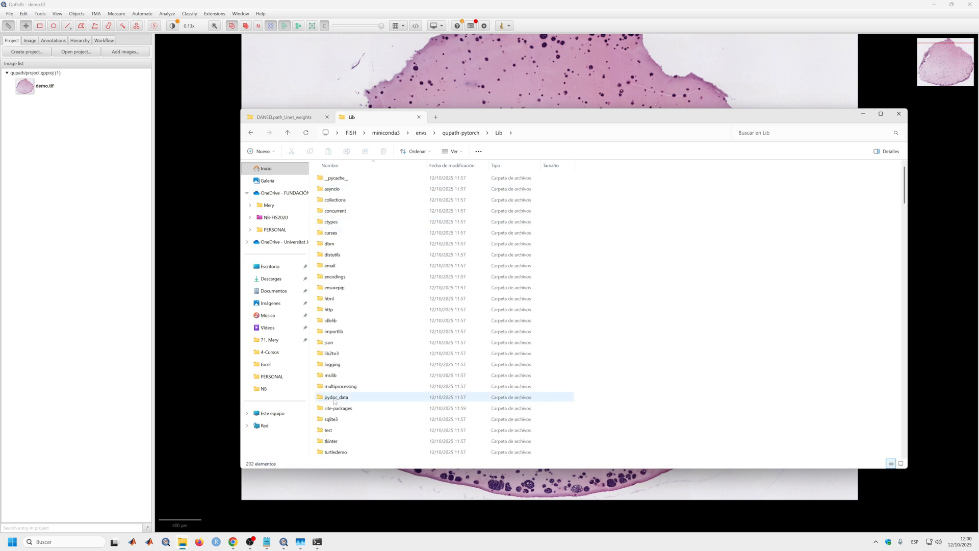
double_click(344, 410)
key(t)
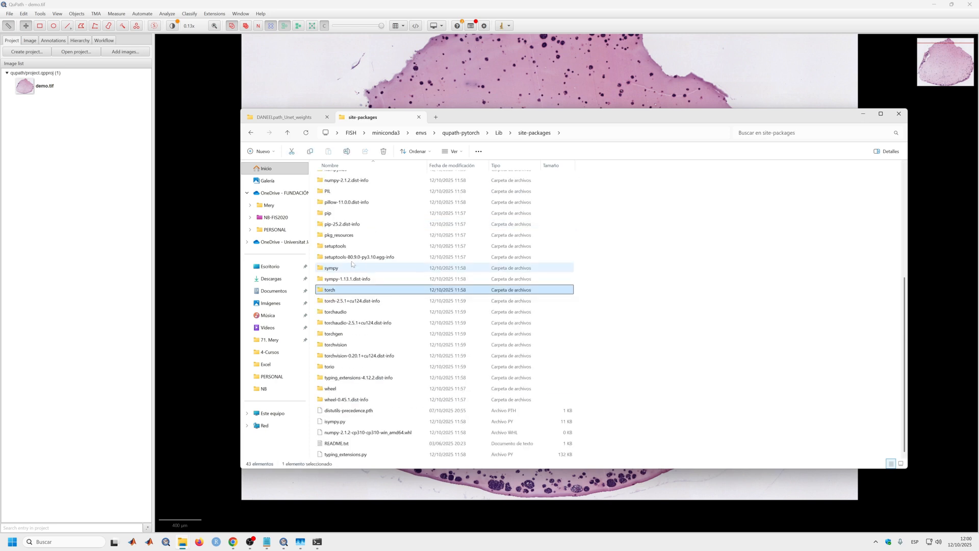
key(Return)
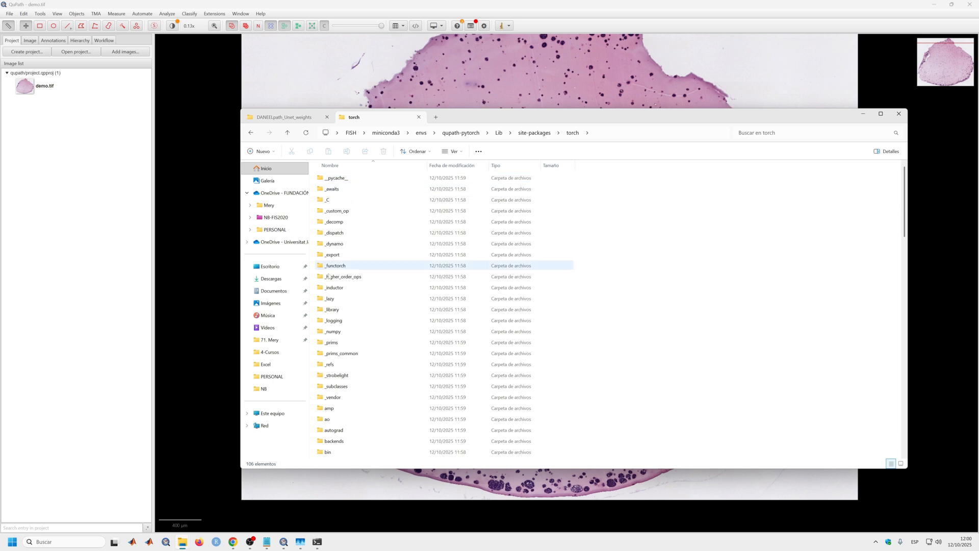
key(l)
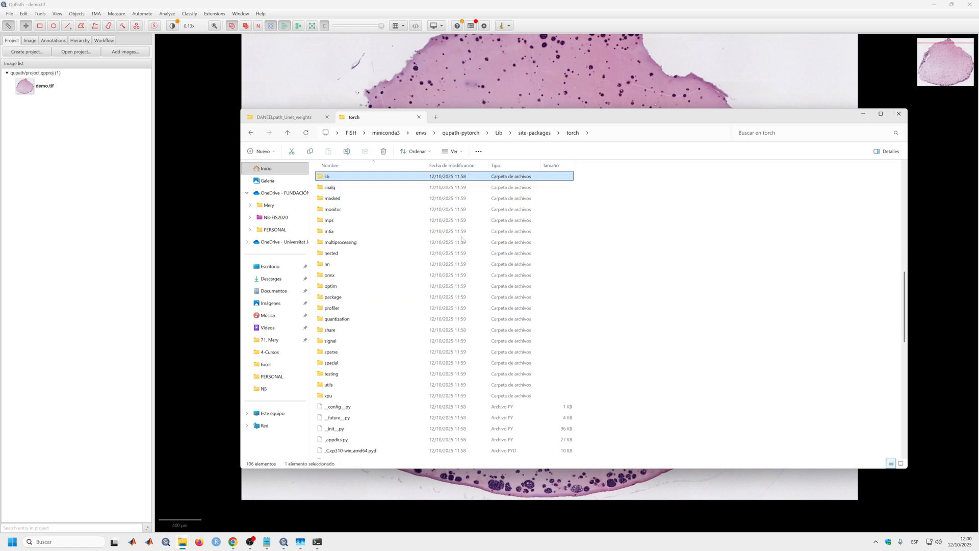
key(Return)
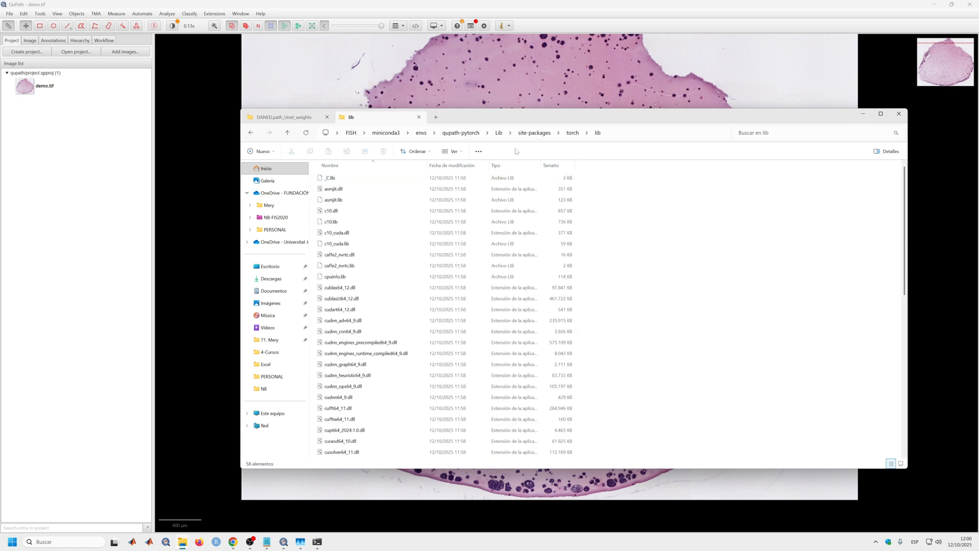
click(636, 134)
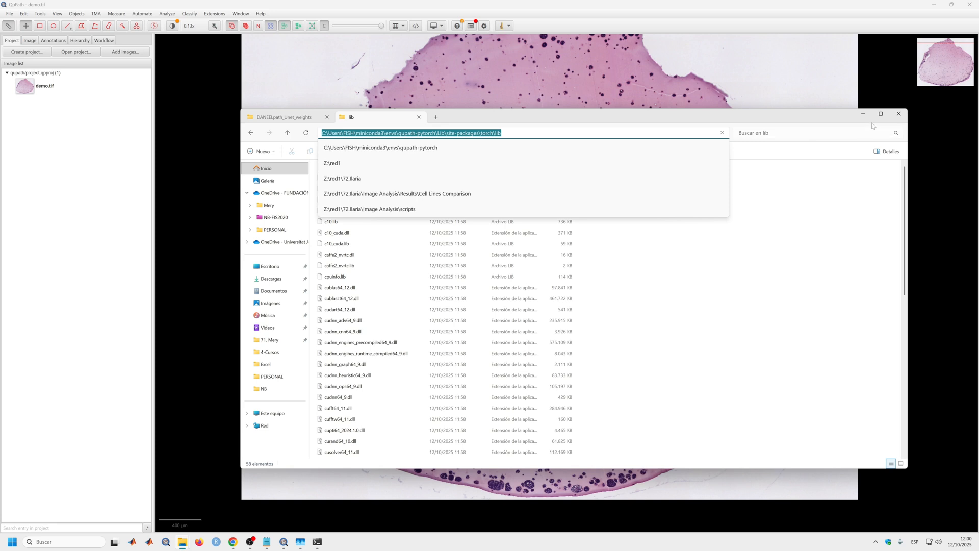
Return to QuPath, enter the copied torch\lib path as the launch script's PyTorch path, and confirm the settings
click(863, 114)
key(Tab)
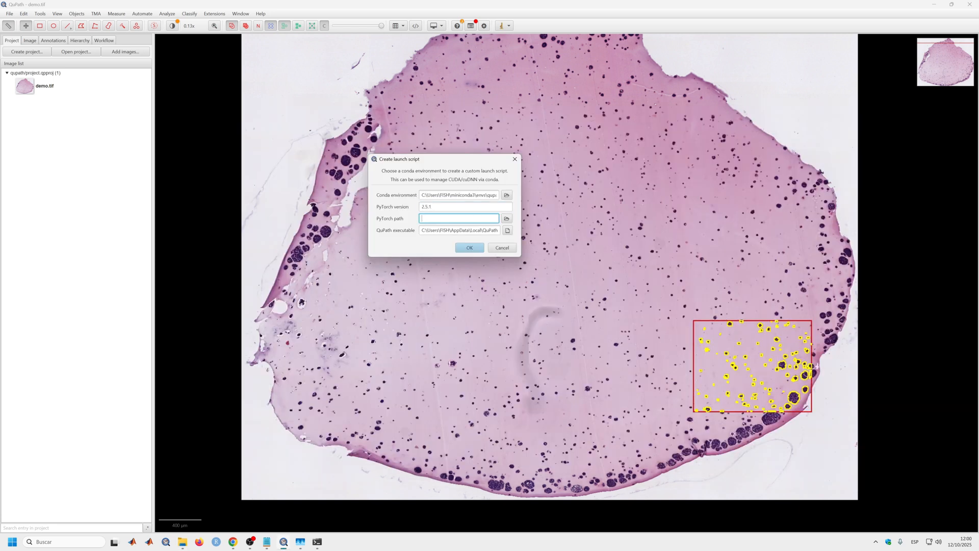
key(ctrl+v)
click(469, 248)
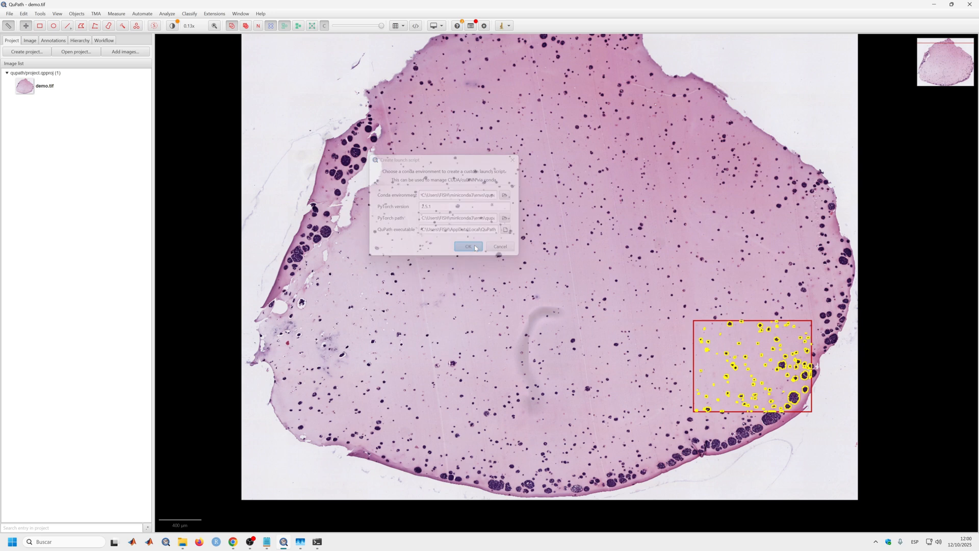
Save the launch script as a batch file named QuPath-gpu in the desktop's QuPath-gpu folder
scroll(36, 81, up, 3)
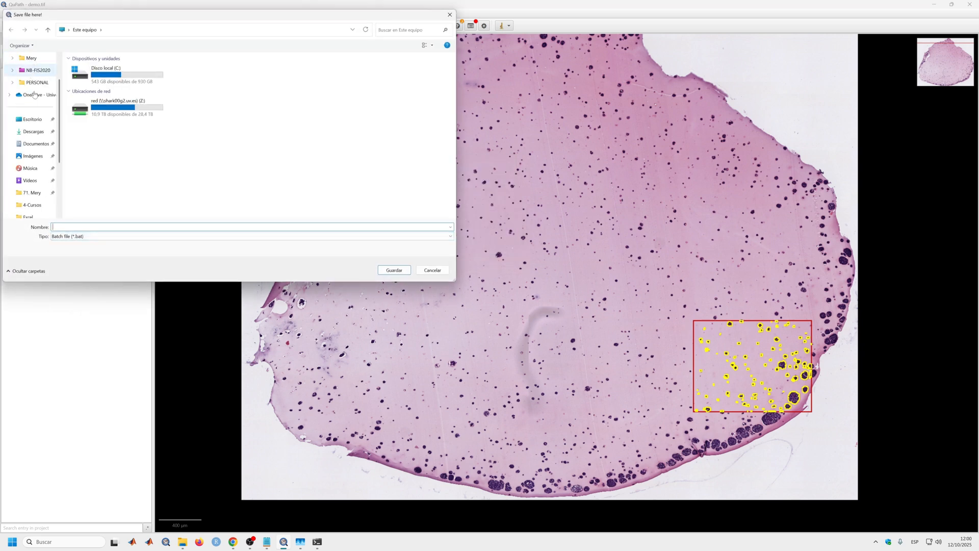
click(32, 119)
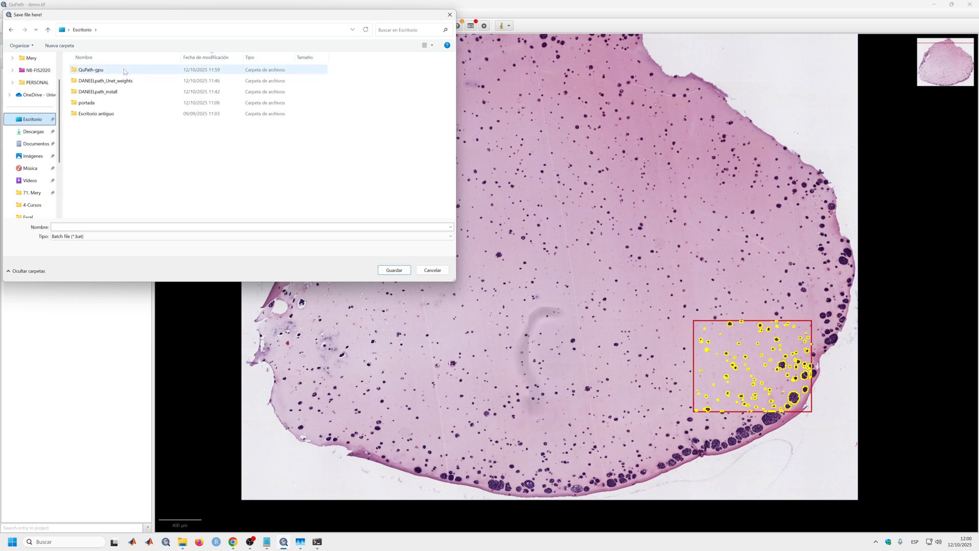
double_click(124, 71)
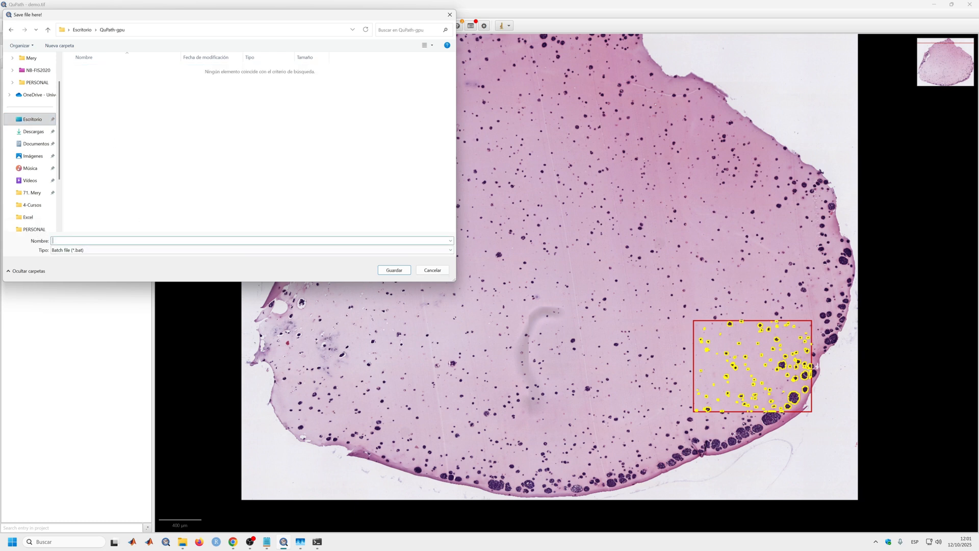
text(QuPath-gpu)
key(Return)
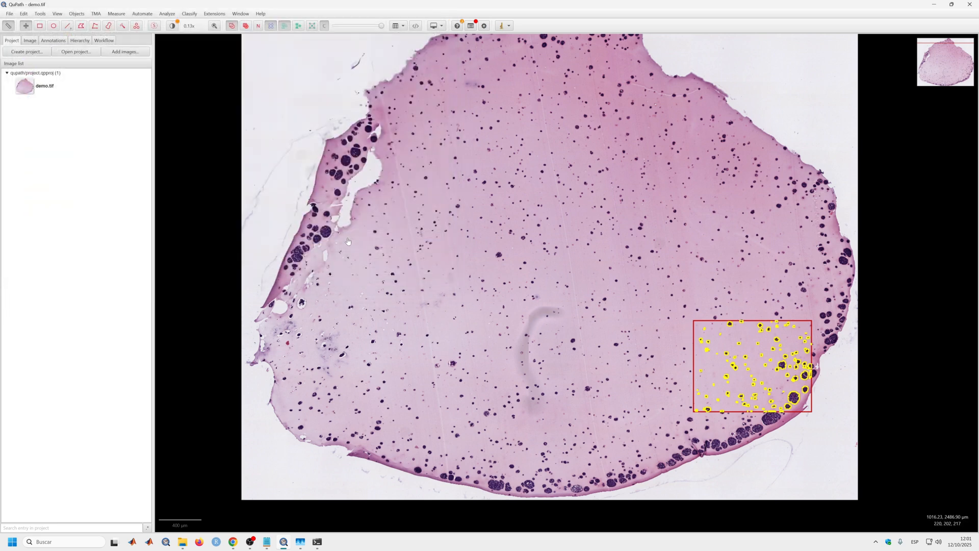
Minimize QuPath and open the QuPath-gpu folder from the desktop, moving its window slightly aside
click(937, 6)
click(846, 108)
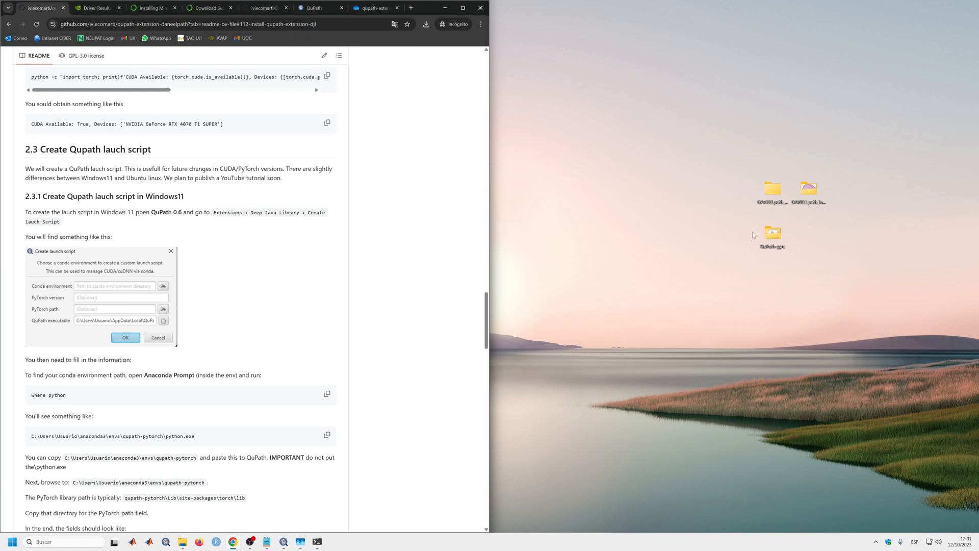
double_click(773, 234)
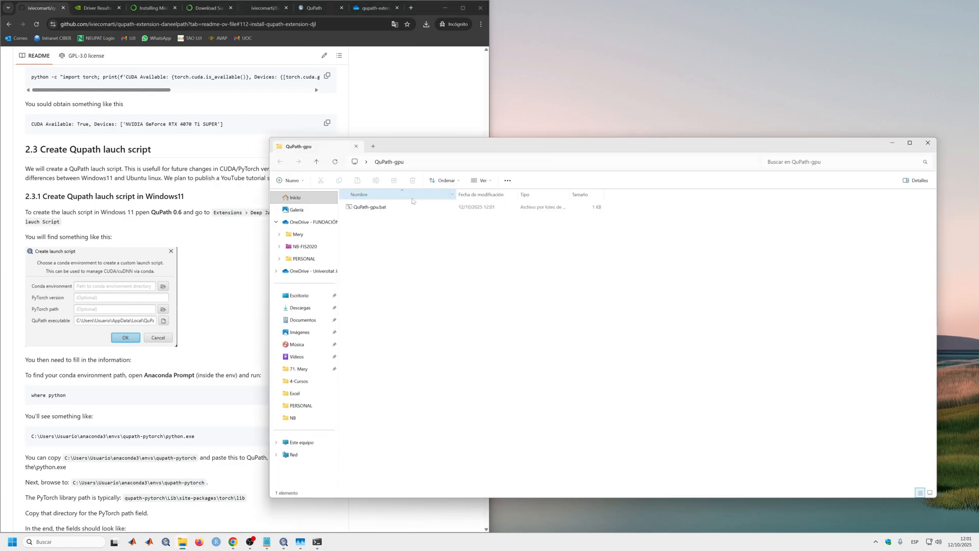
drag(479, 143, 468, 115)
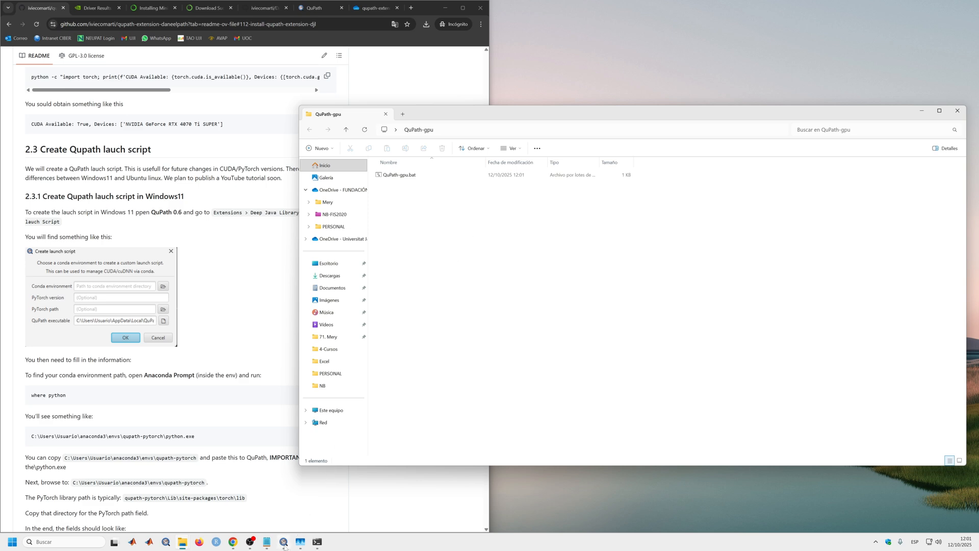
Quit QuPath without saving the changes to demo.tif
click(283, 542)
click(969, 4)
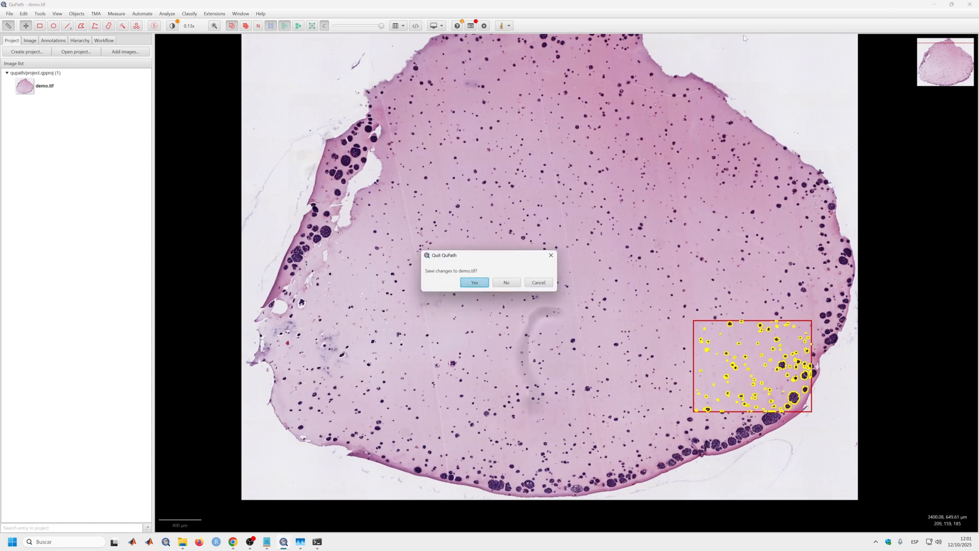
click(508, 283)
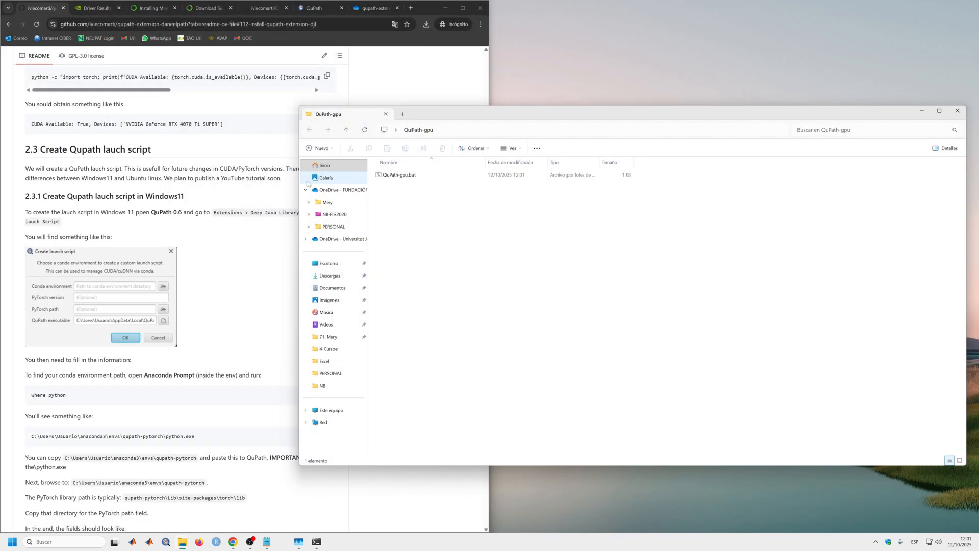
Find the README's instructions for editing the batch file and move the folder window off them
scroll(192, 260, down, 5)
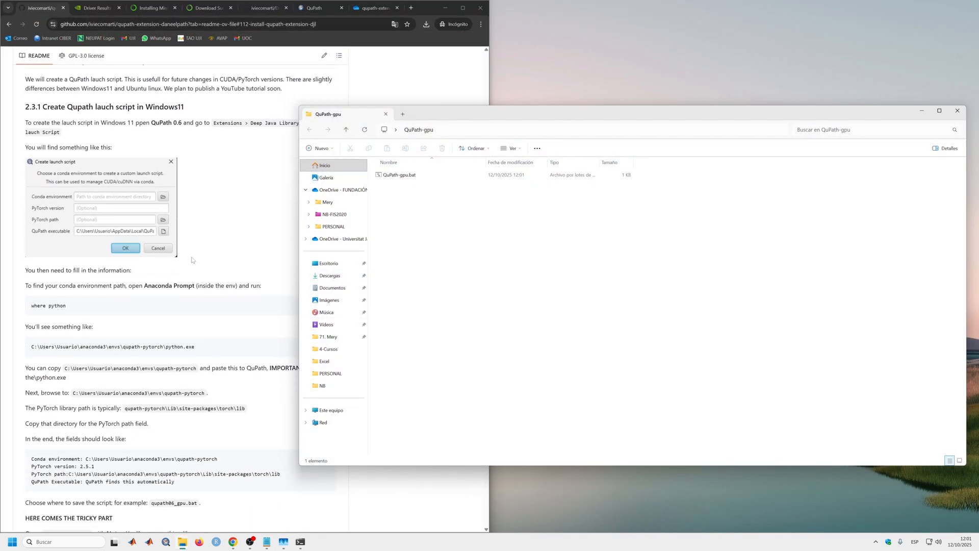
scroll(193, 241, down, 2)
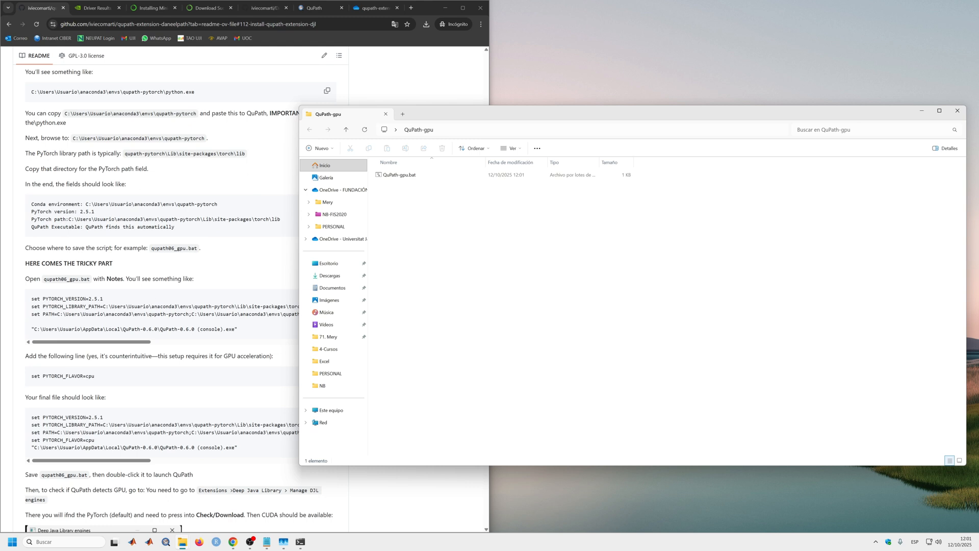
scroll(177, 271, down, 2)
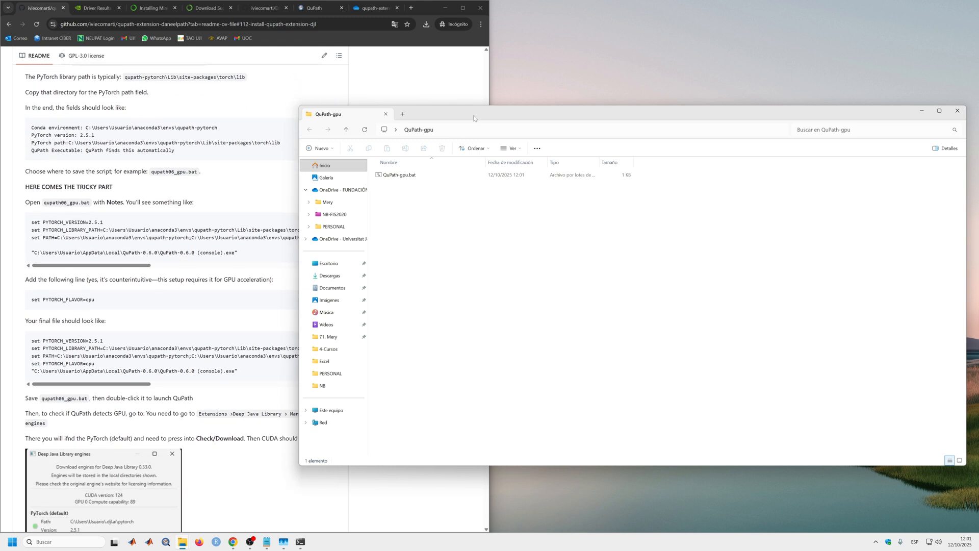
drag(474, 118, 503, 113)
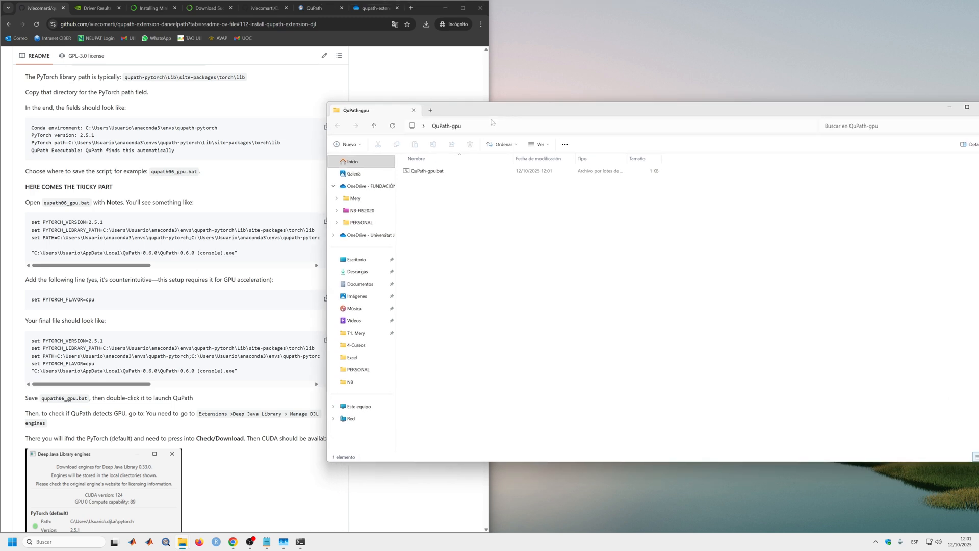
right_click(437, 174)
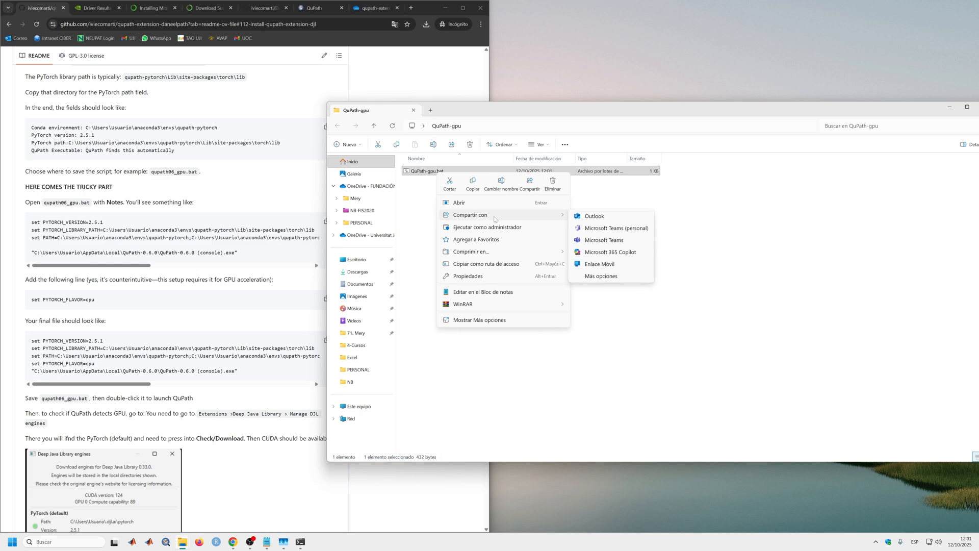
click(493, 202)
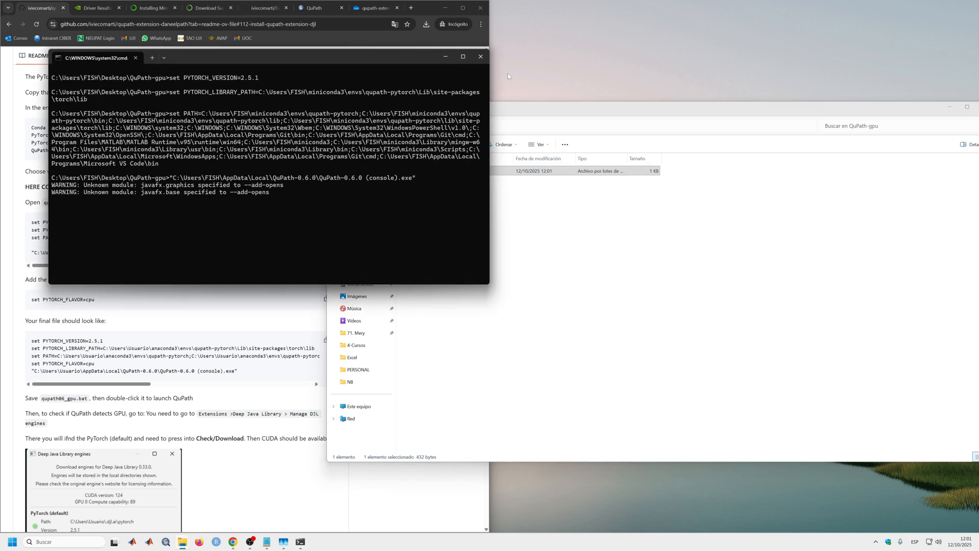
click(477, 54)
Open QuPath-gpu.bat for editing in Notepad and copy the line set PYTORCH_FLAVOR=cpu from the README
right_click(462, 175)
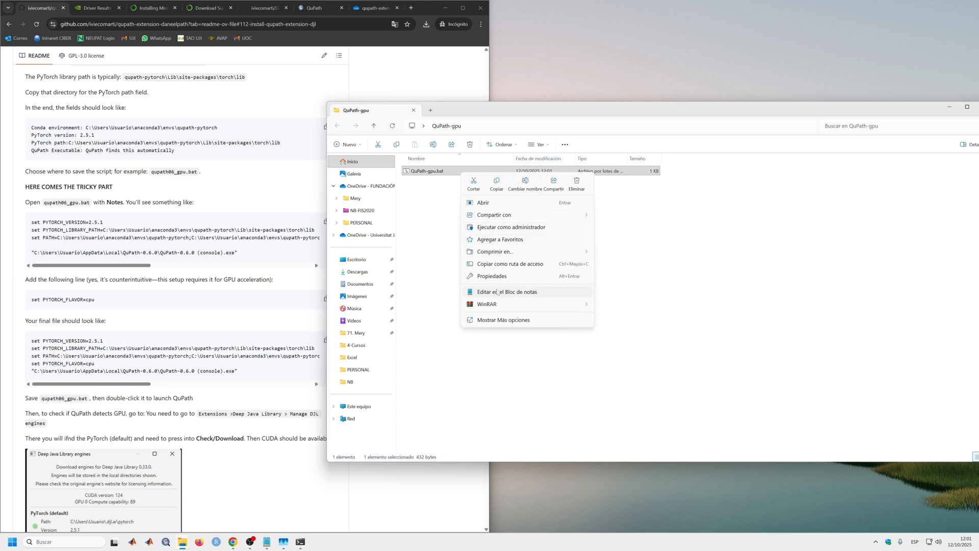
click(498, 291)
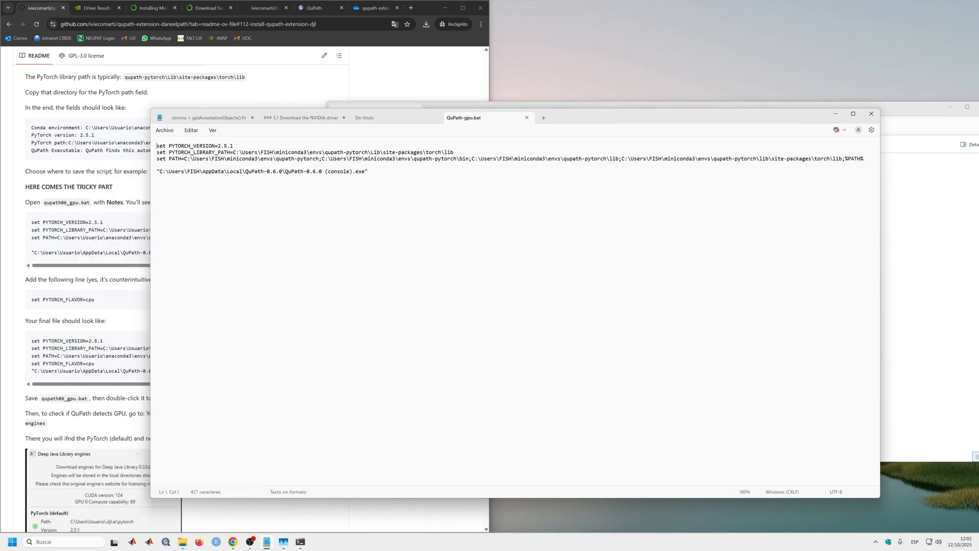
click(105, 300)
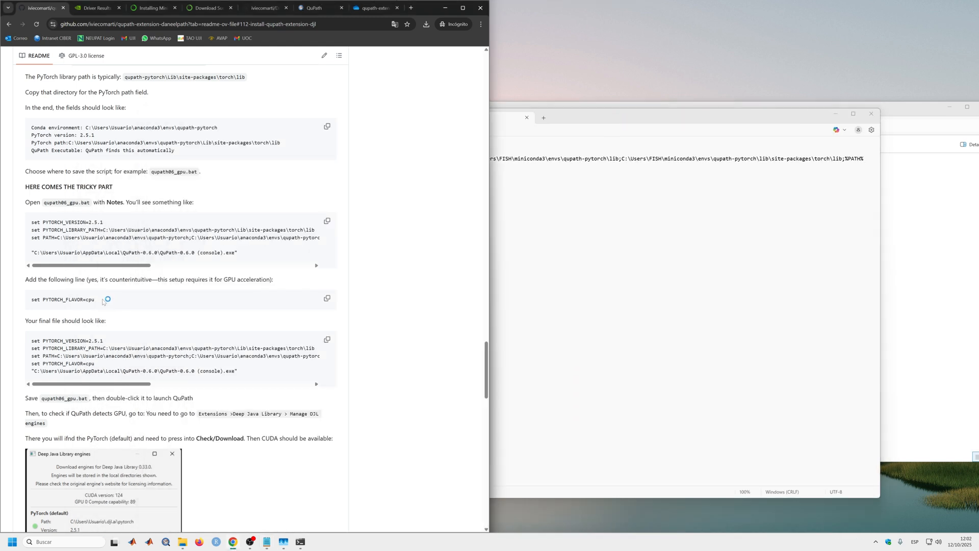
drag(106, 300, 30, 300)
key(ctrl+c)
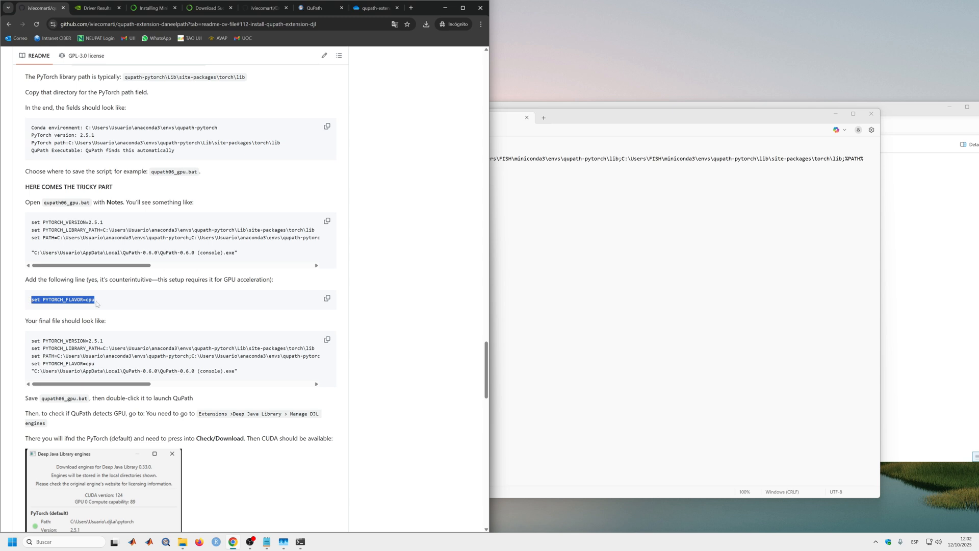
Insert set PYTORCH_FLAVOR=cpu between the set PATH line and the QuPath executable line, then save the batch file and close Notepad
key(alt+Tab)
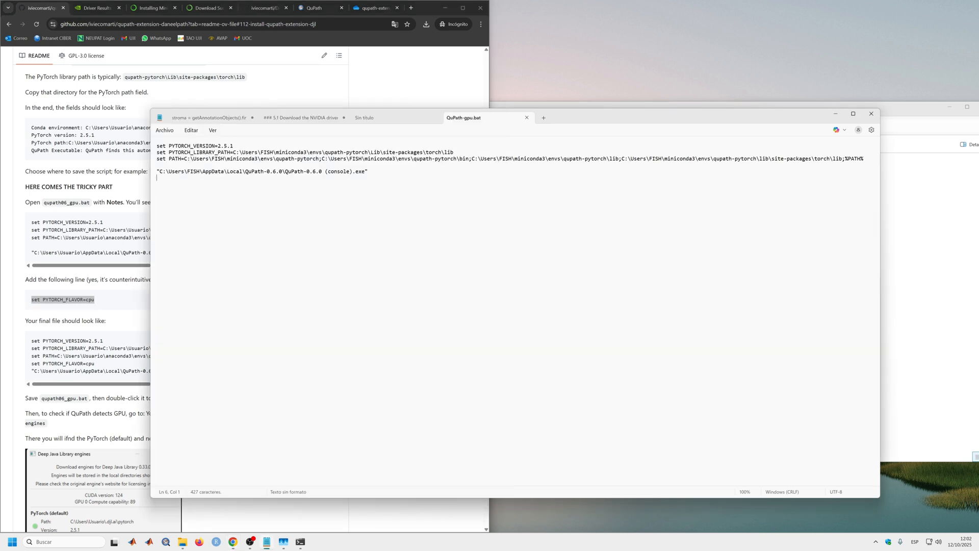
key(Return)
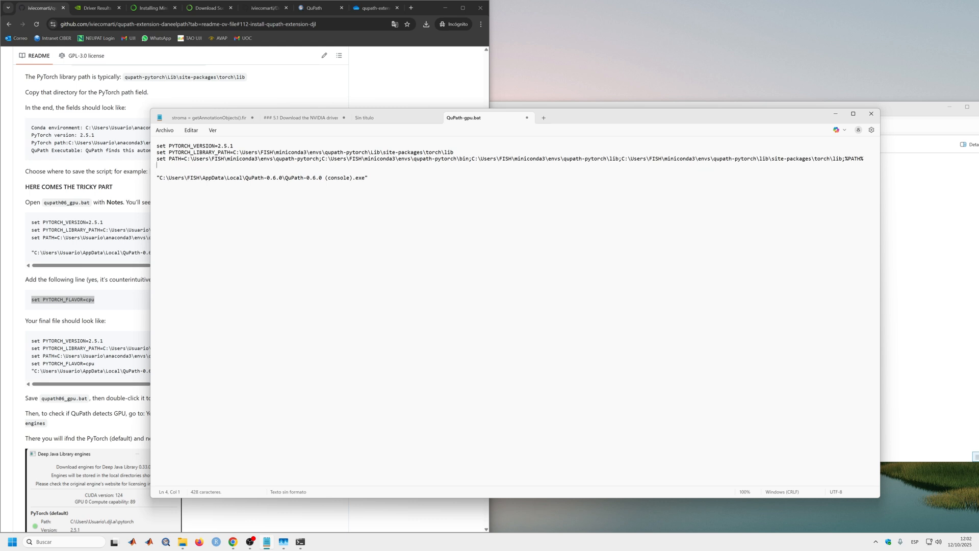
key(Return)
key(ctrl+v)
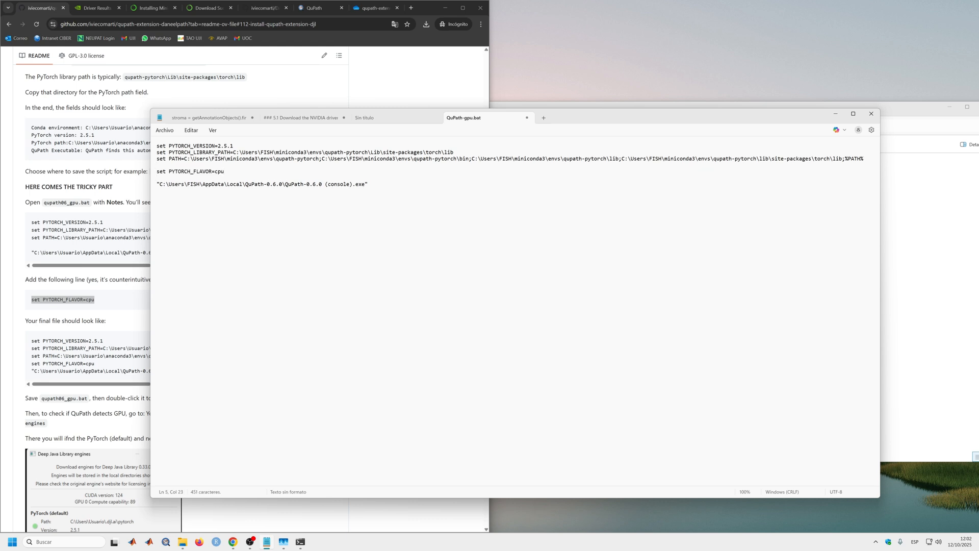
click(526, 117)
click(871, 113)
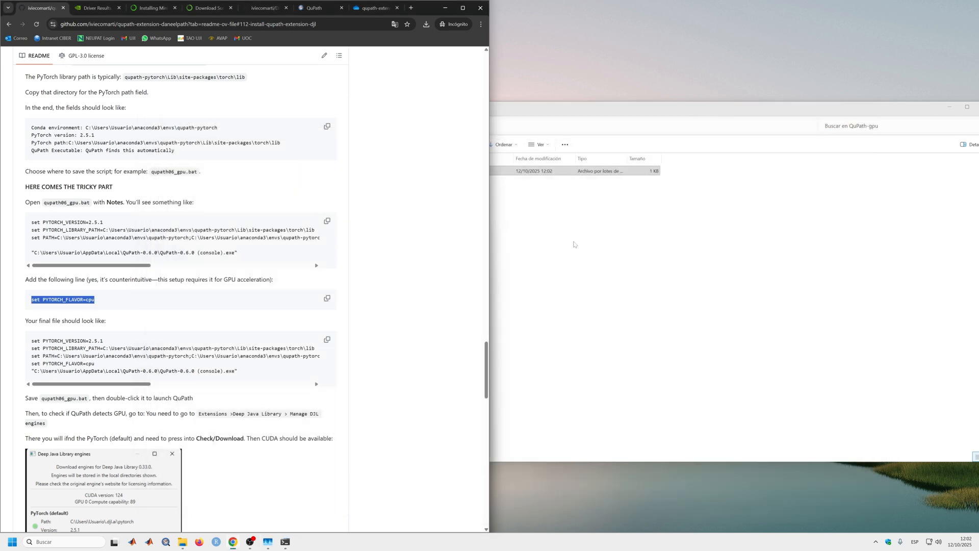
Launch QuPath by running QuPath-gpu.bat from the QuPath-gpu folder
click(453, 171)
double_click(452, 171)
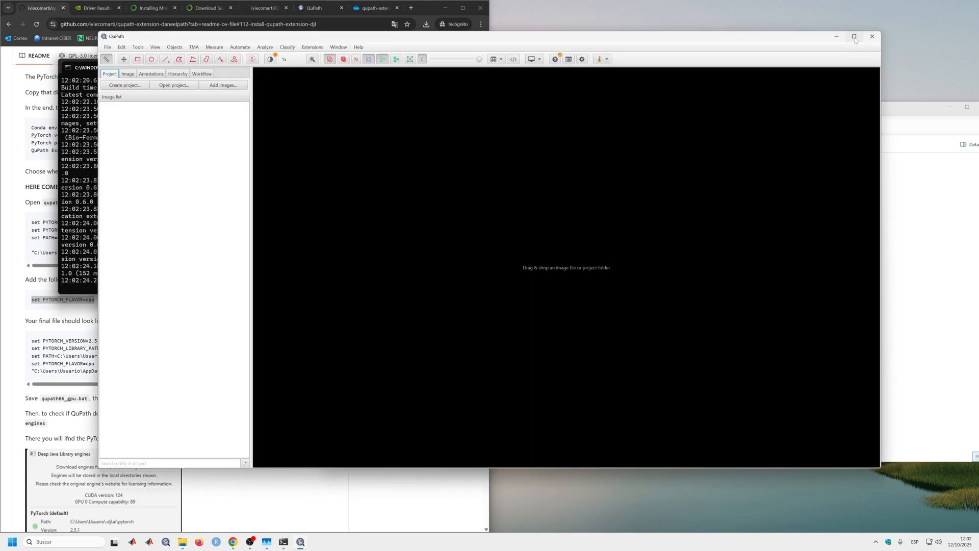
mouse_move(855, 40)
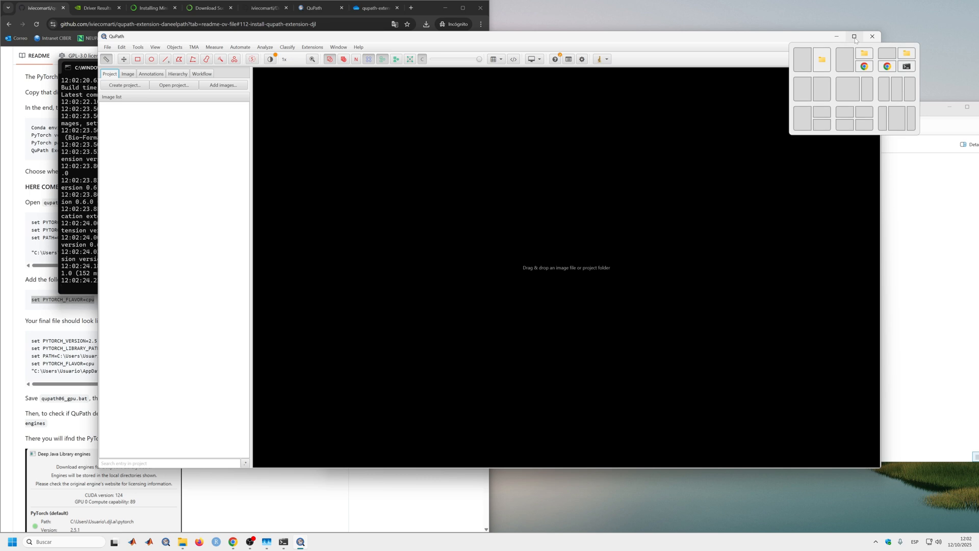
Open the most recent QuPath project, load demo.tif and maximize the QuPath window
click(108, 47)
mouse_move(168, 68)
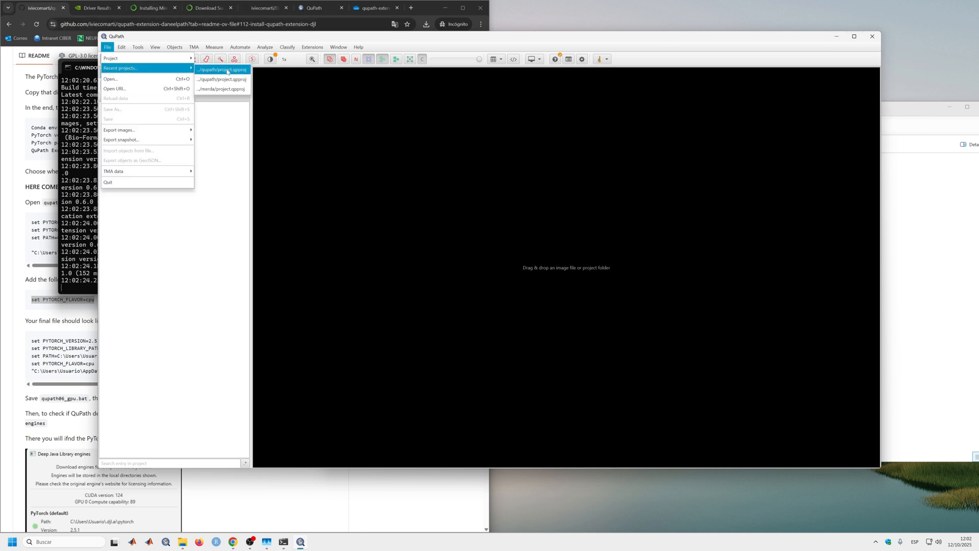
click(227, 71)
click(162, 123)
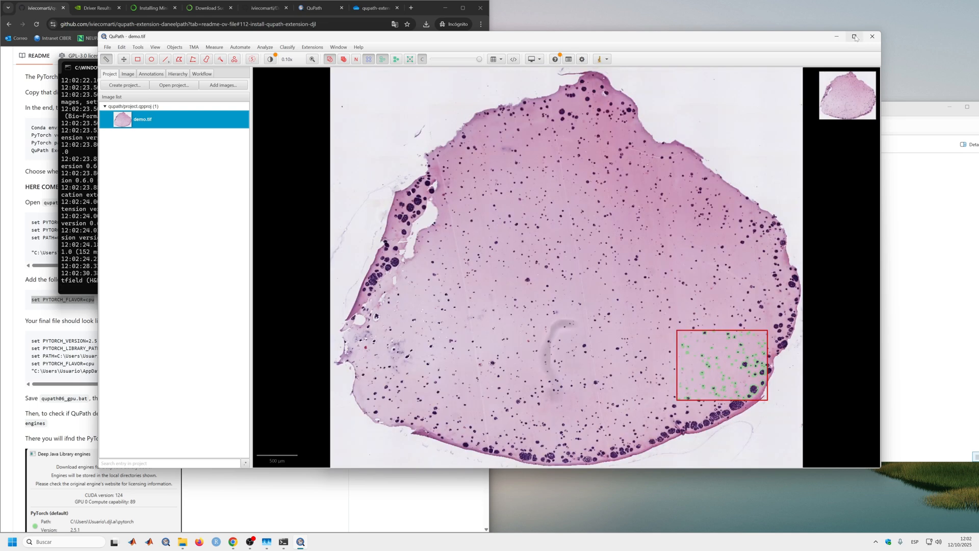
click(854, 36)
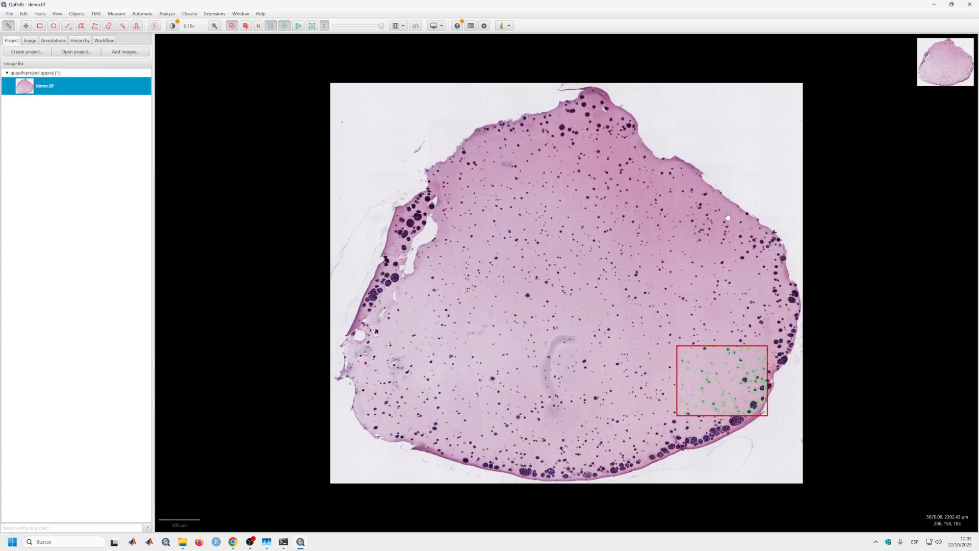
Open the Deep Java Library engine manager and check/download the PyTorch engine
click(214, 14)
mouse_move(227, 34)
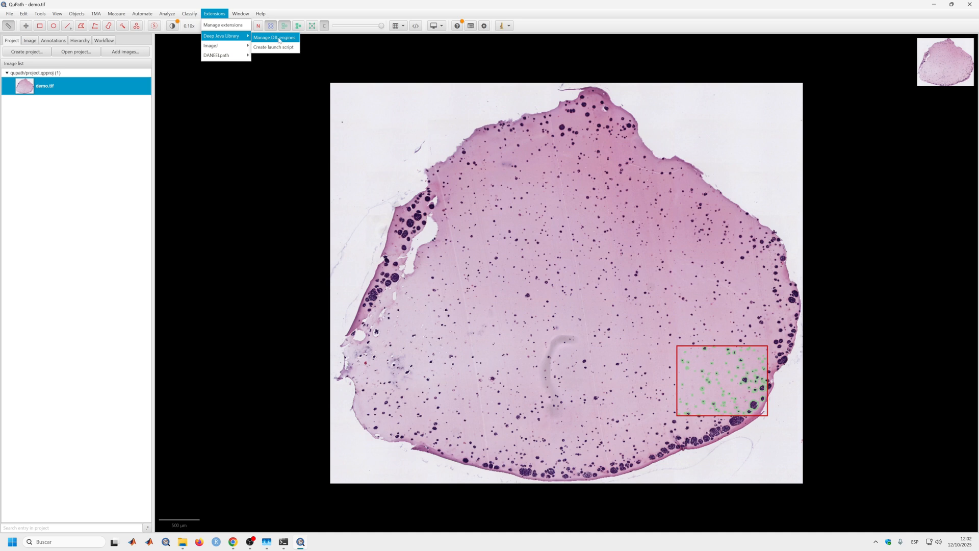
click(274, 39)
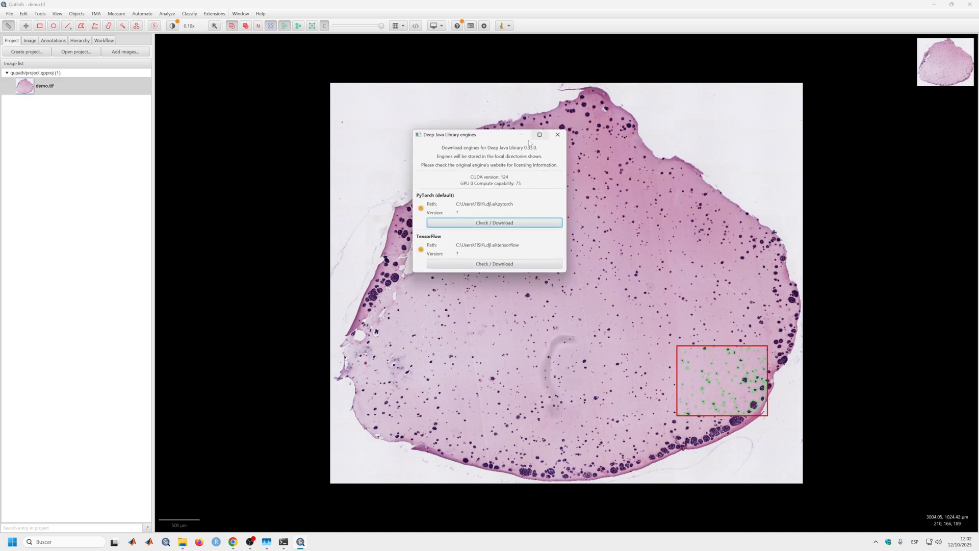
click(494, 226)
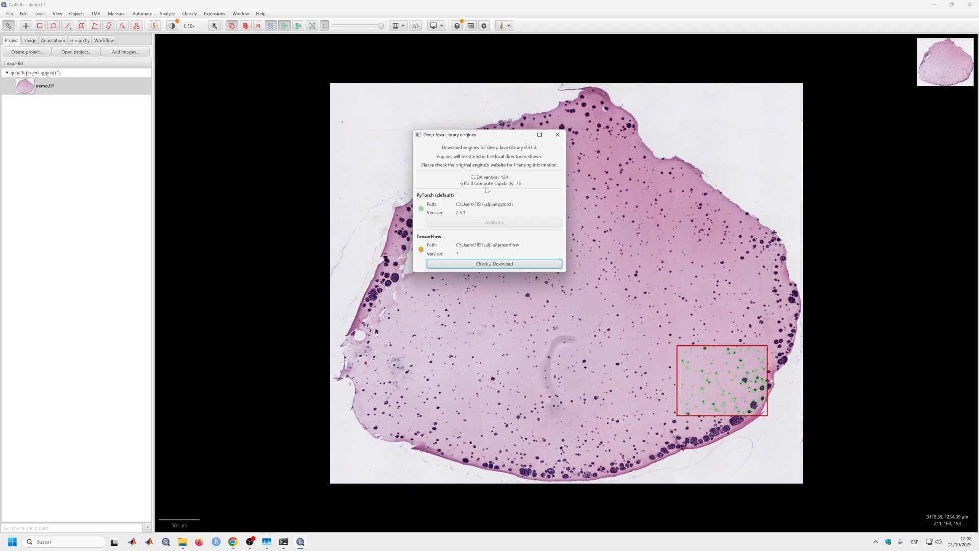
Delete the existing segmented objects inside the rectangle annotation on demo.tif and close the Deep Java Library engines window
scroll(753, 421, up, 4)
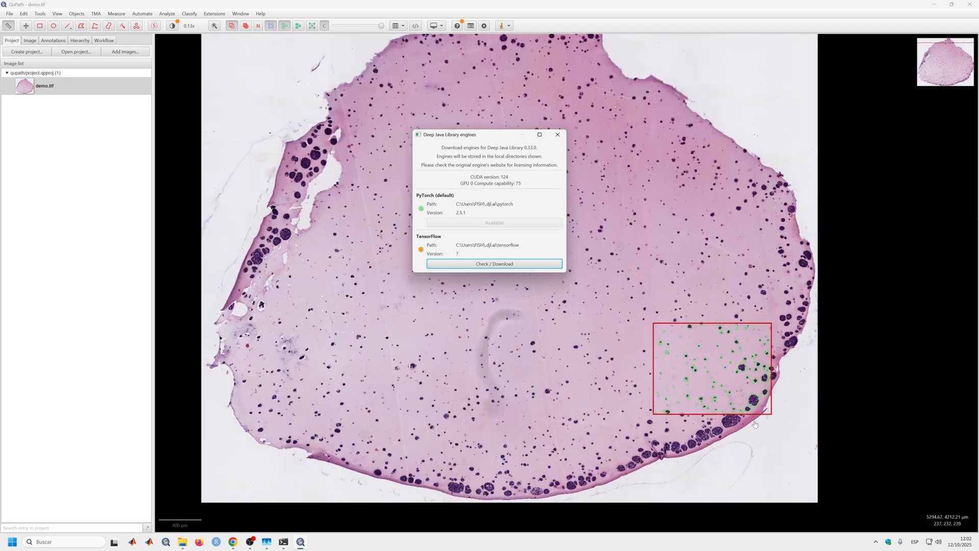
click(732, 332)
key(ctrl+alt+d)
key(Delete)
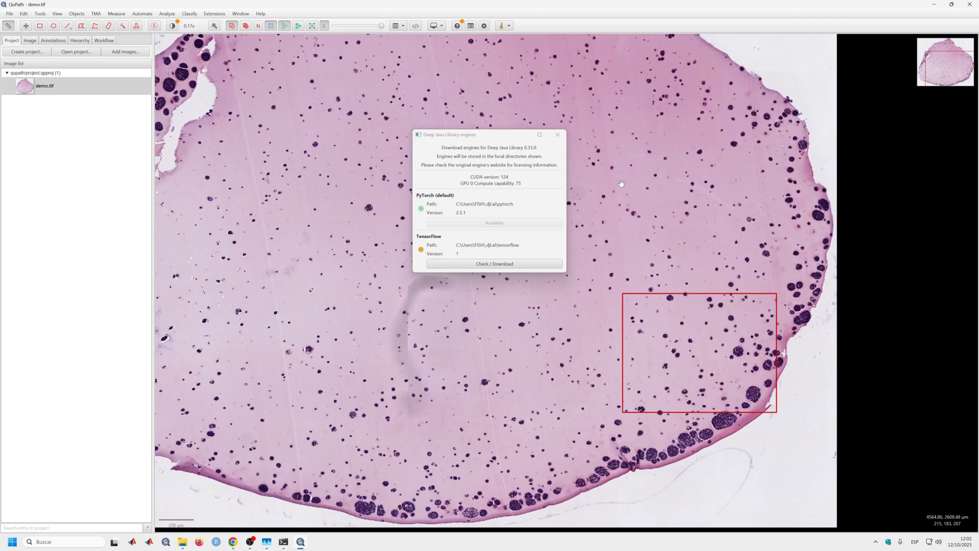
drag(492, 137, 216, 141)
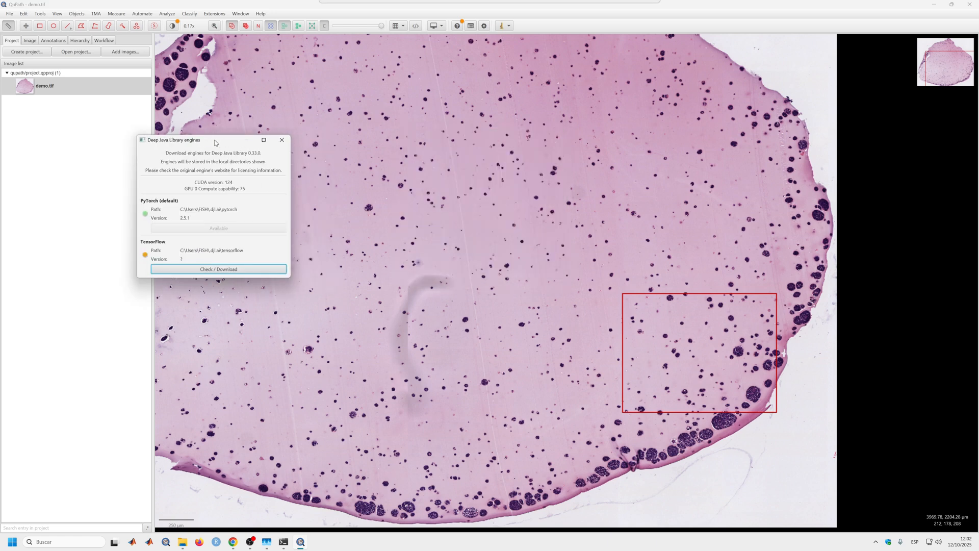
click(276, 141)
Open DANEELpath's U-Net cell cluster segmentation GUI, move it clear of the annotation and keep GPU as the device
click(214, 14)
mouse_move(223, 35)
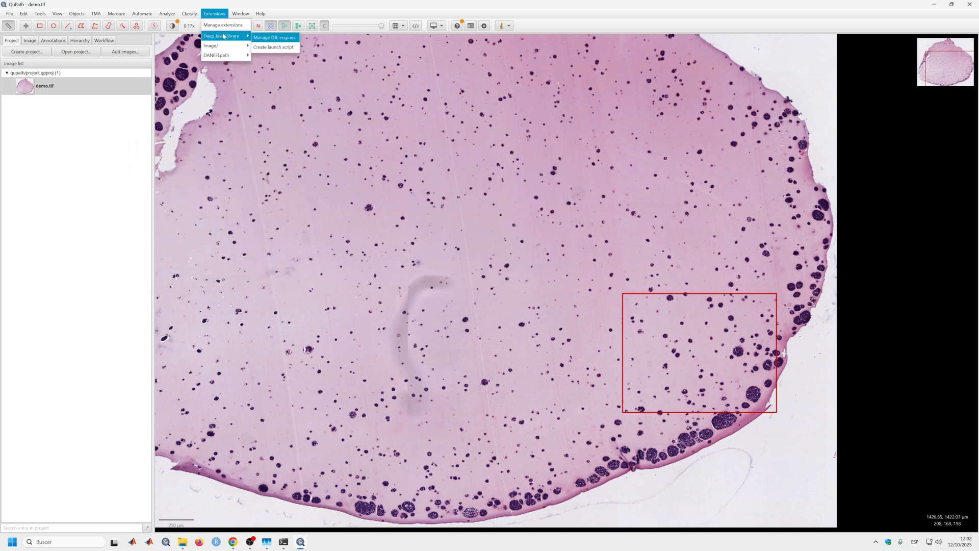
mouse_move(218, 55)
mouse_move(281, 57)
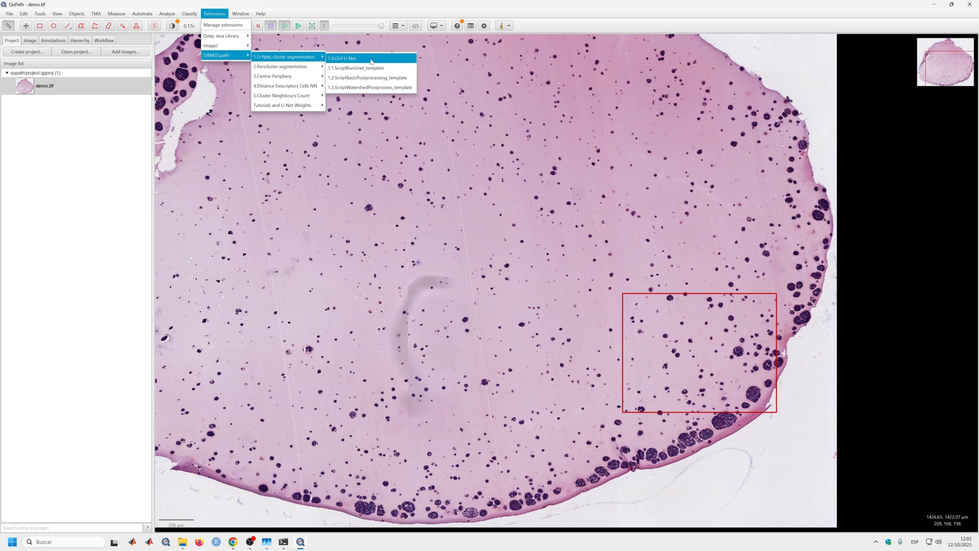
click(370, 59)
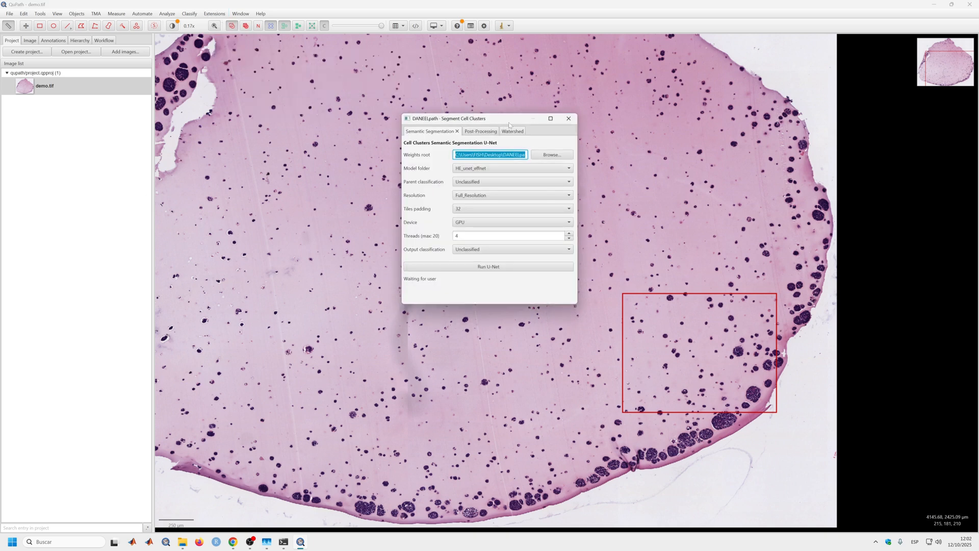
drag(487, 121, 348, 121)
click(324, 223)
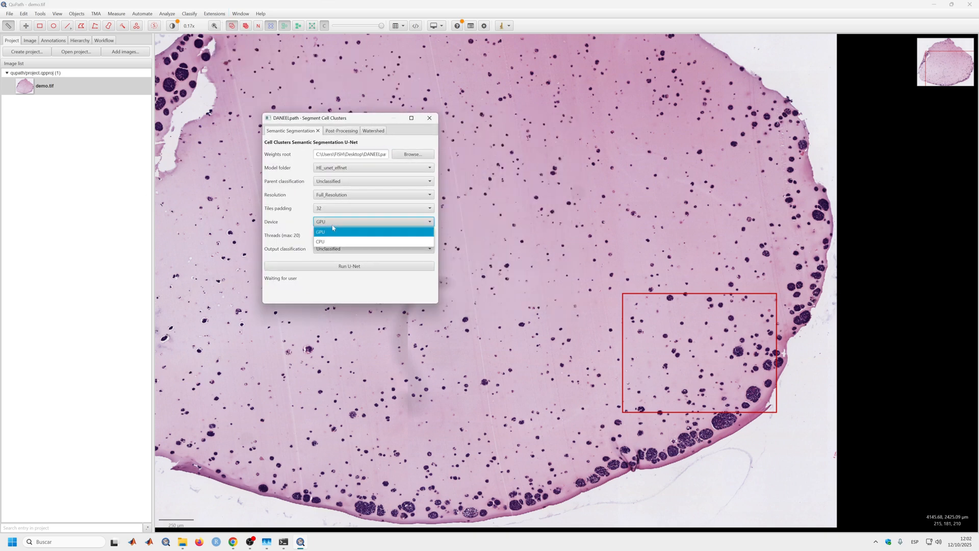
click(333, 225)
click(333, 225)
click(334, 225)
Enlarge the rectangle annotation by pulling its upper-left corner outward over more of the tissue
click(634, 295)
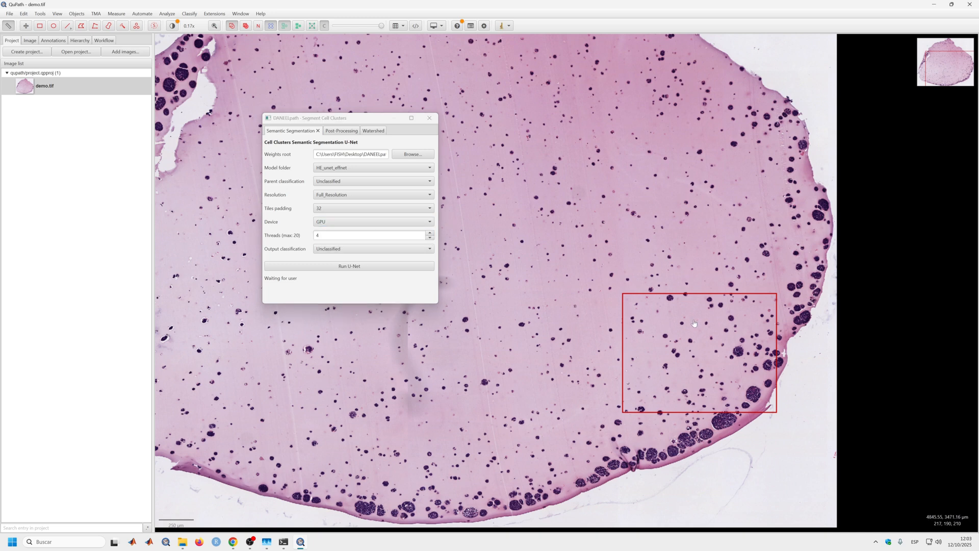
drag(625, 296, 565, 259)
right_click(640, 292)
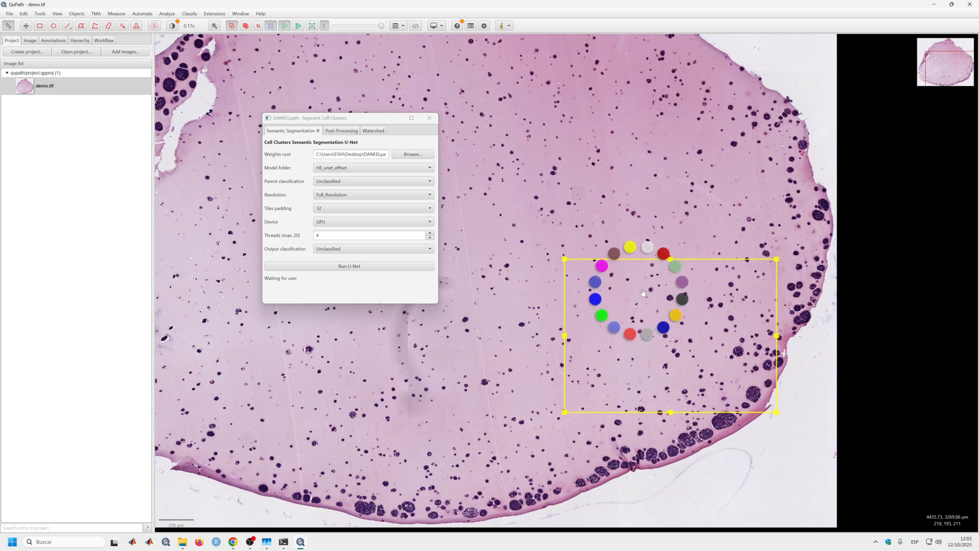
Set the parent classification to Tumor and the output classification to Stroma, run the U-Net and inspect the segmented clusters
click(357, 181)
click(338, 204)
click(357, 248)
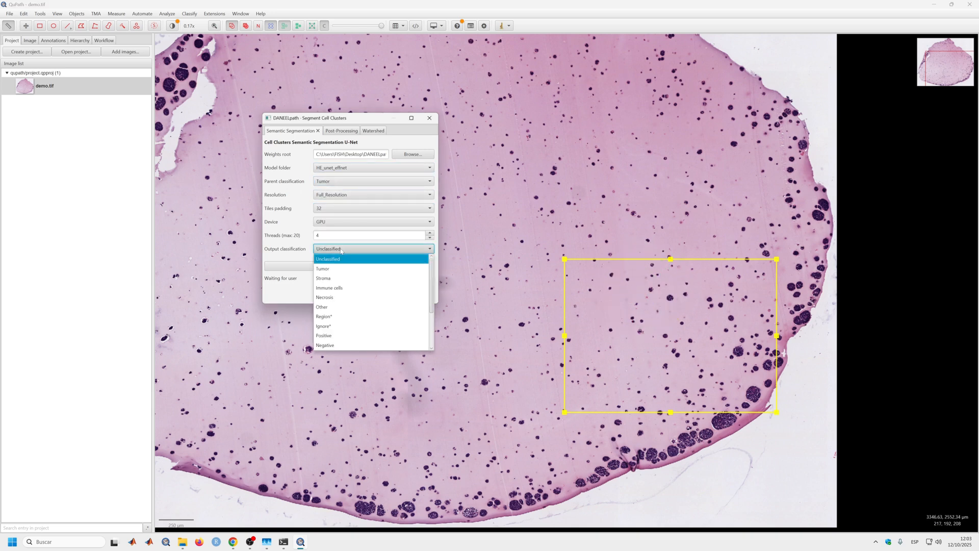
click(336, 279)
click(381, 266)
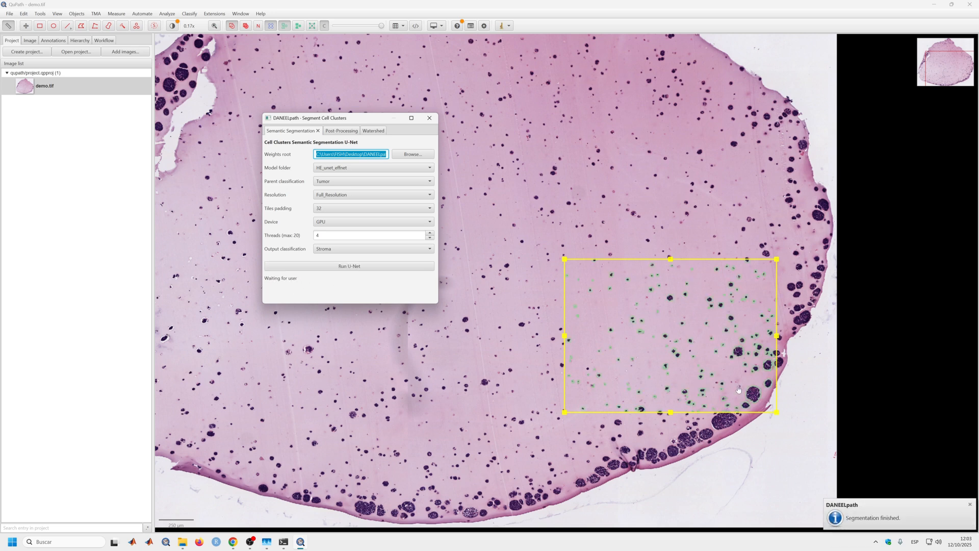
scroll(737, 385, up, 3)
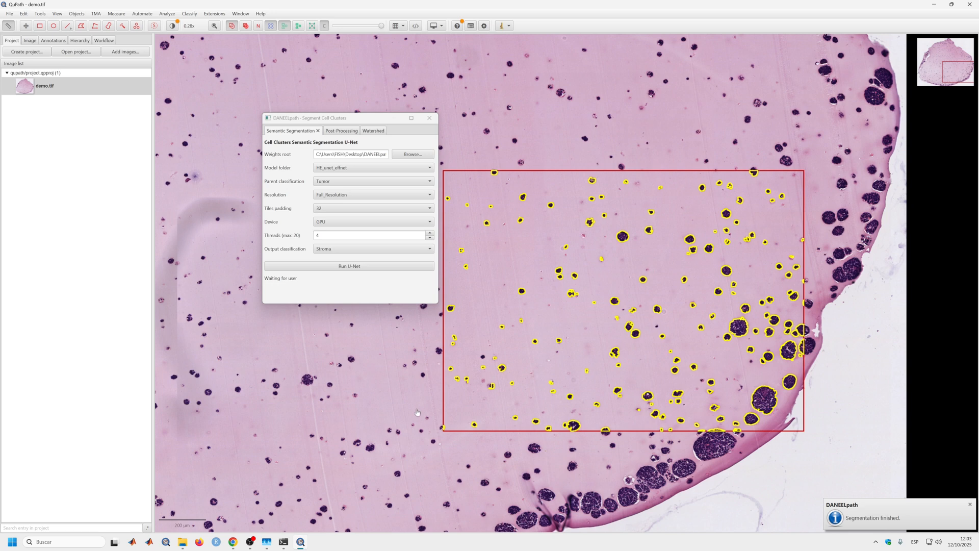
scroll(555, 372, down, 4)
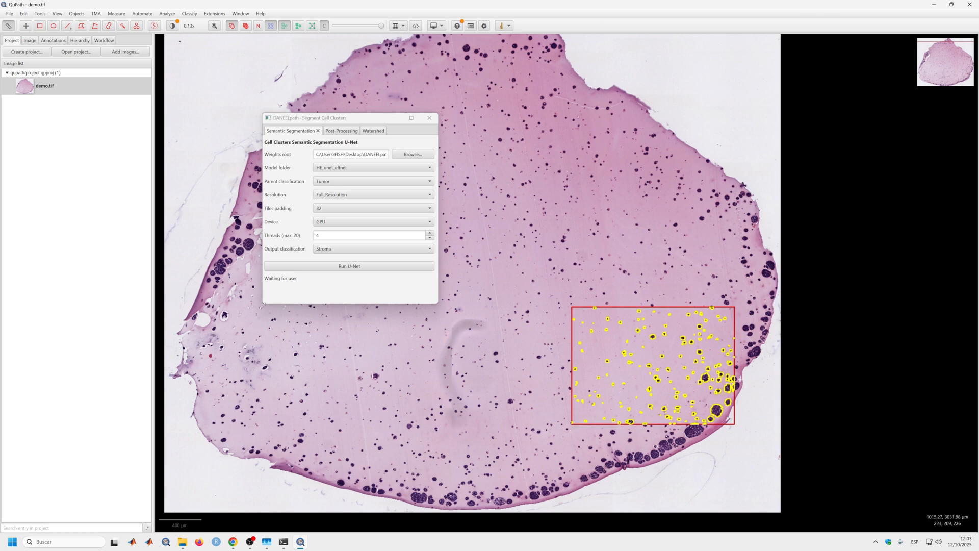
Switch to the OneDrive weights page in Chrome and download VN_unet_effnet.zip to the Downloads folder
click(234, 542)
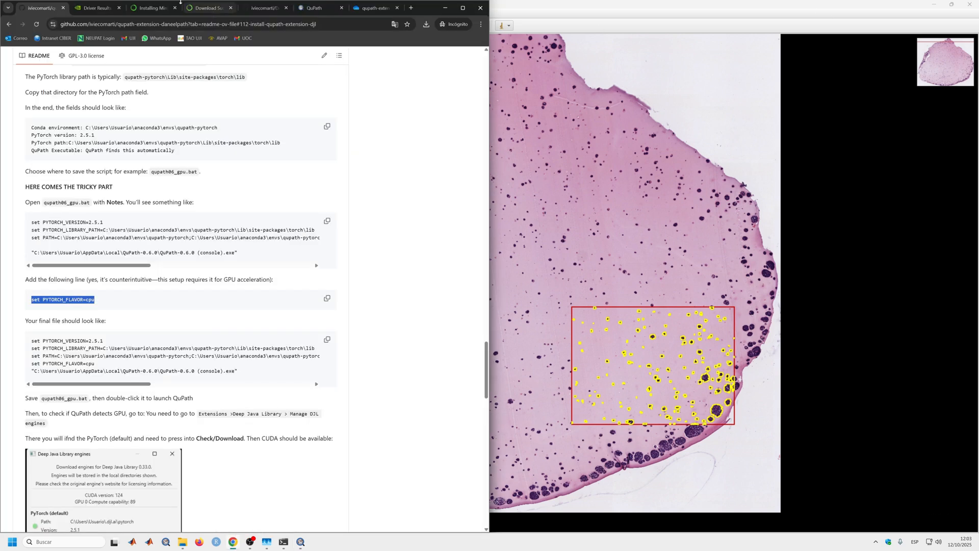
click(375, 10)
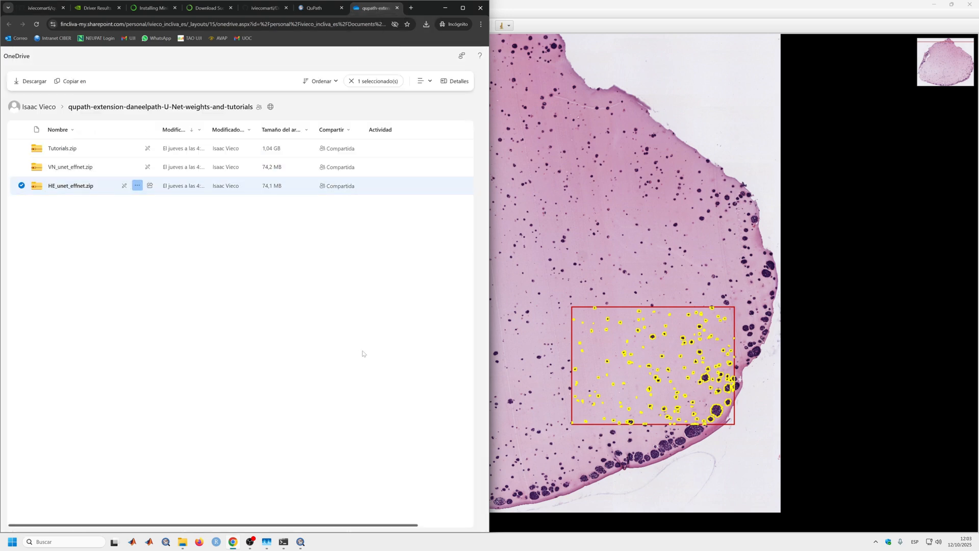
click(586, 221)
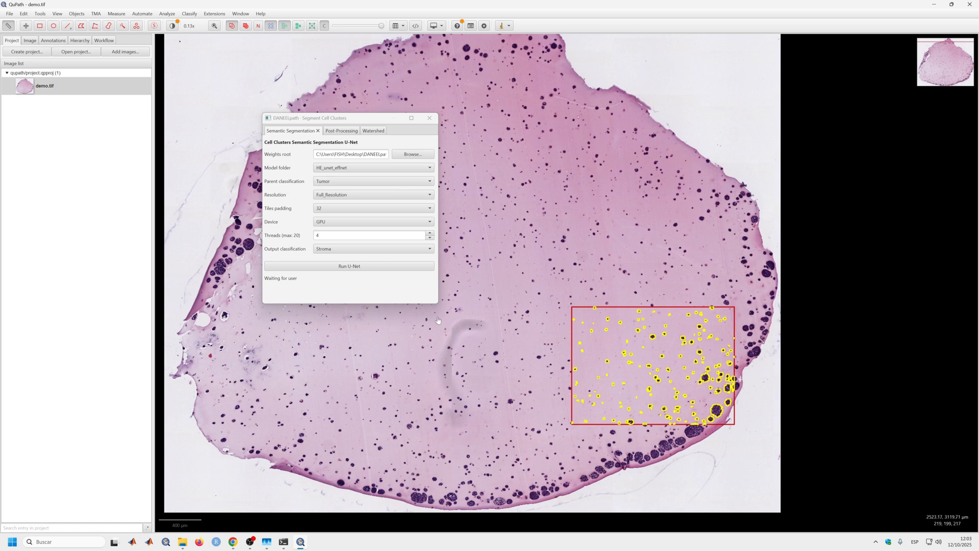
key(alt+Tab)
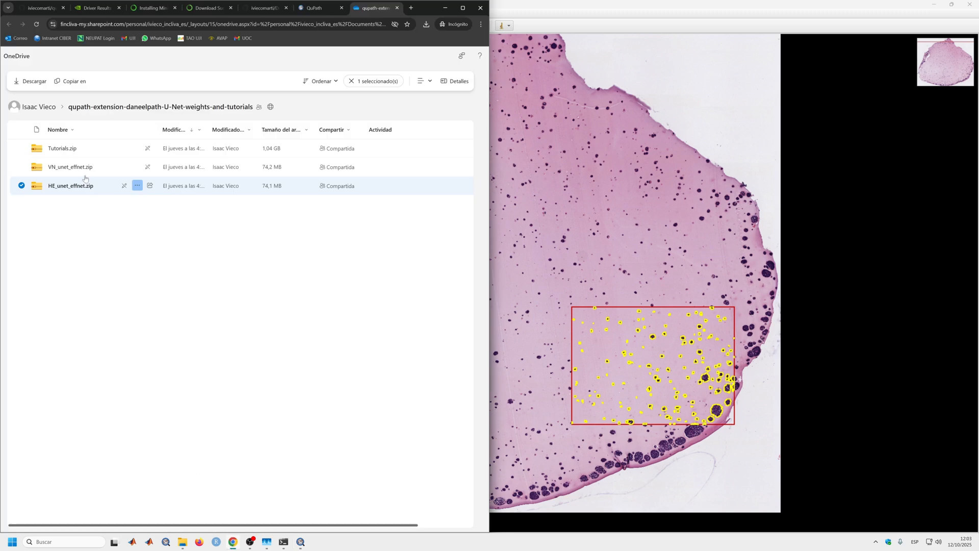
click(136, 168)
click(170, 189)
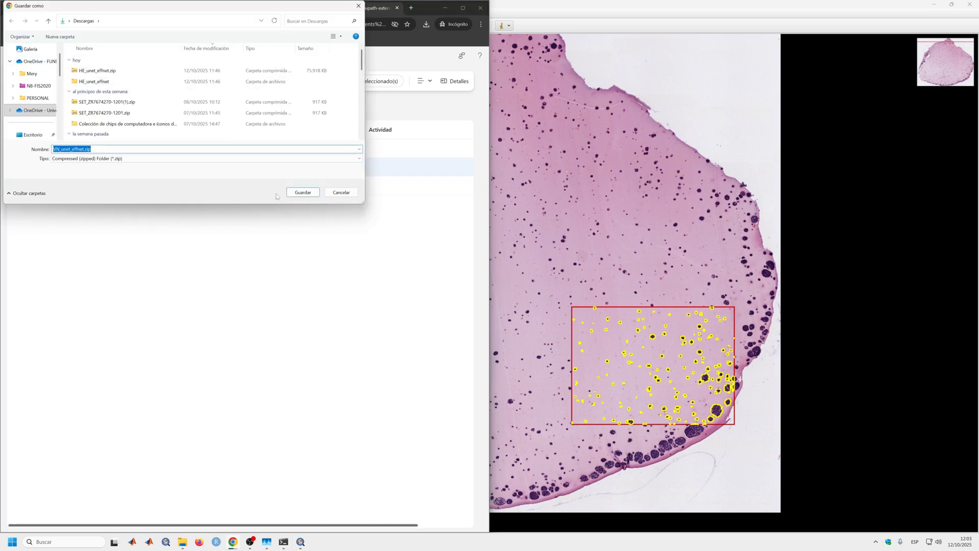
click(302, 192)
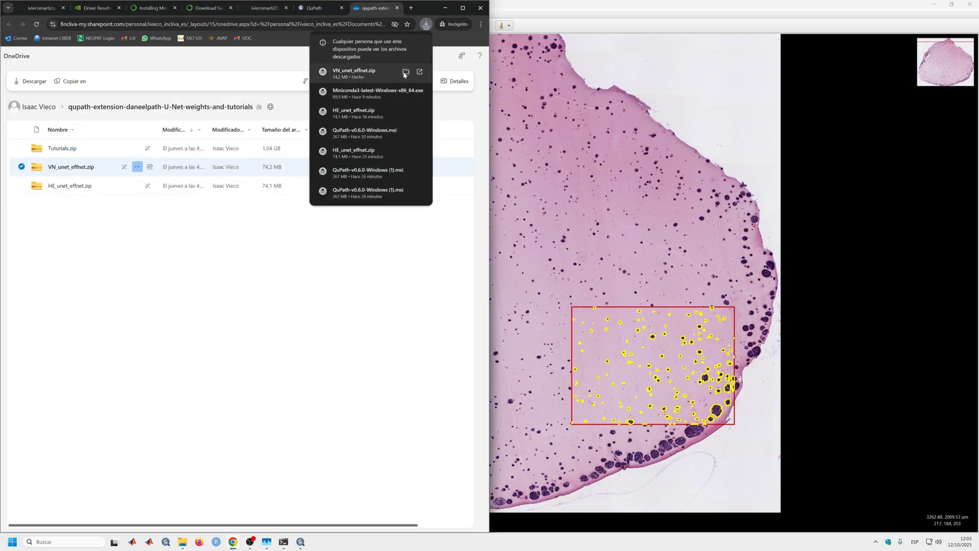
Extract VN_unet_effnet.zip into a VN_unet_effnet folder in Downloads
click(404, 73)
right_click(266, 327)
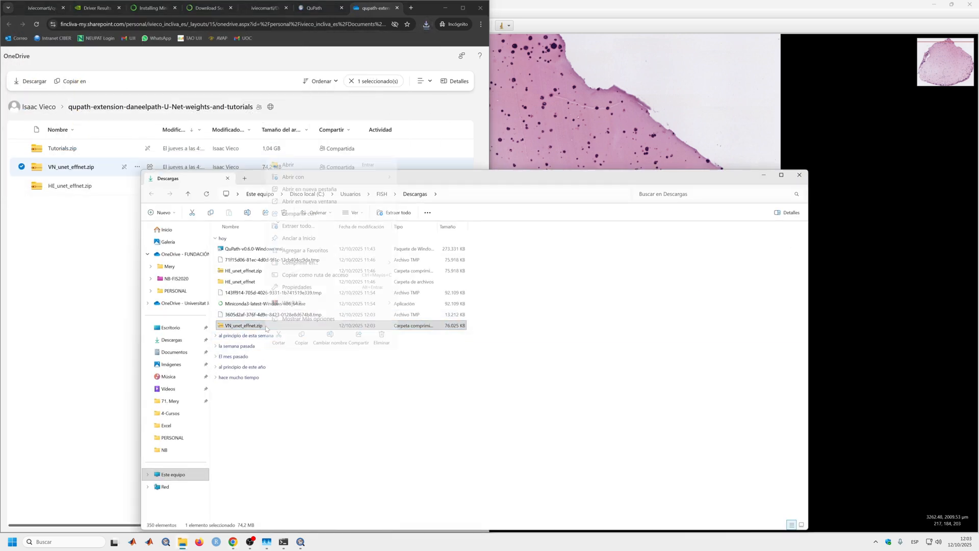
click(298, 225)
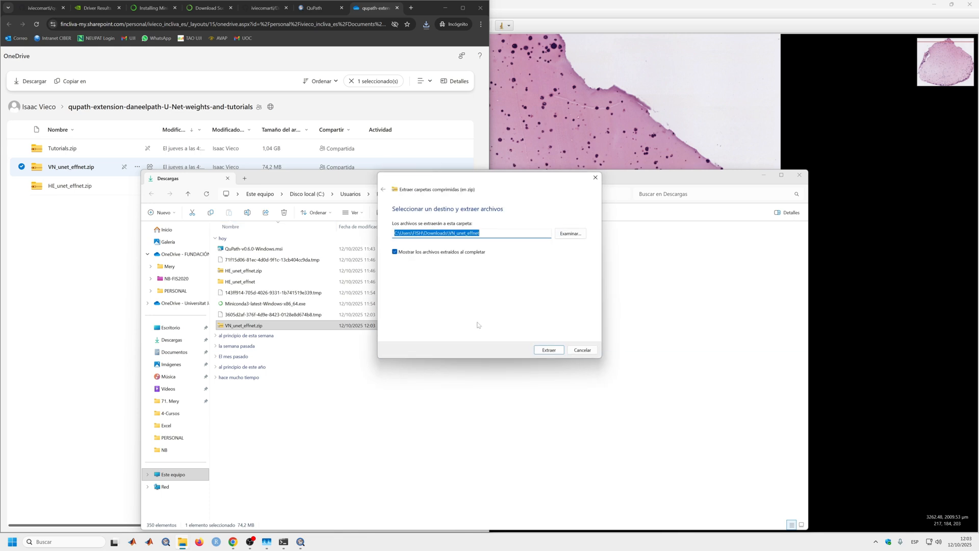
click(545, 351)
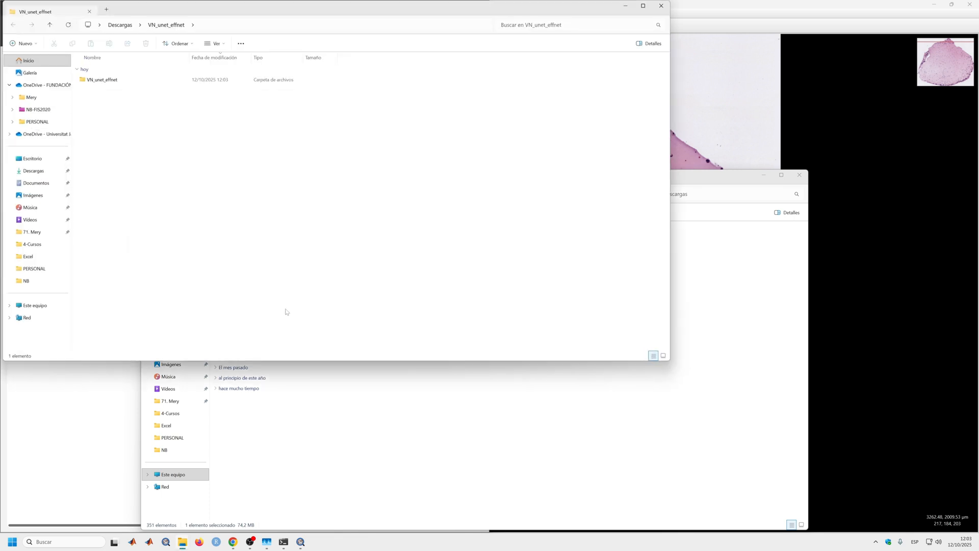
Copy the extracted inner VN_unet_effnet folder into DANEELpath_Unet_weights beside HE_unet_effnet, and return to QuPath
click(164, 80)
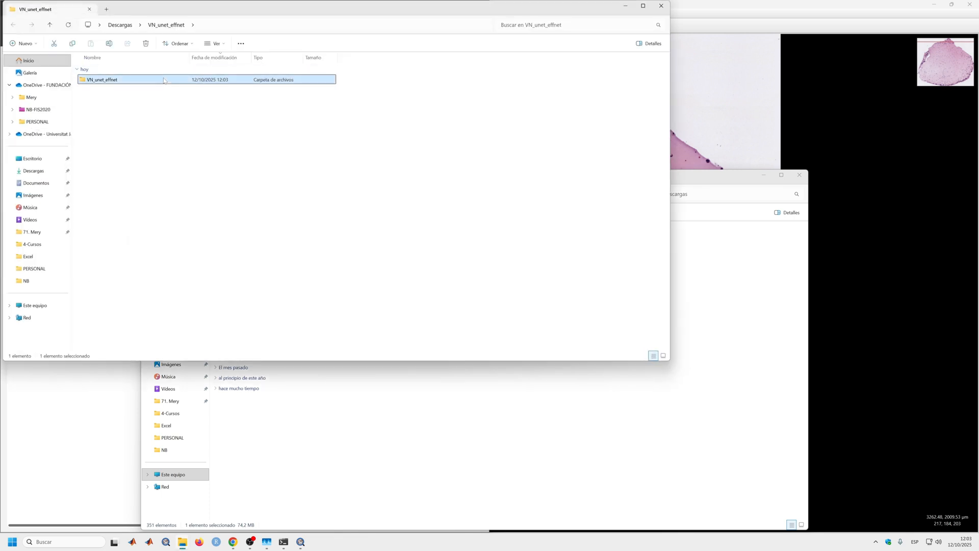
mouse_move(182, 542)
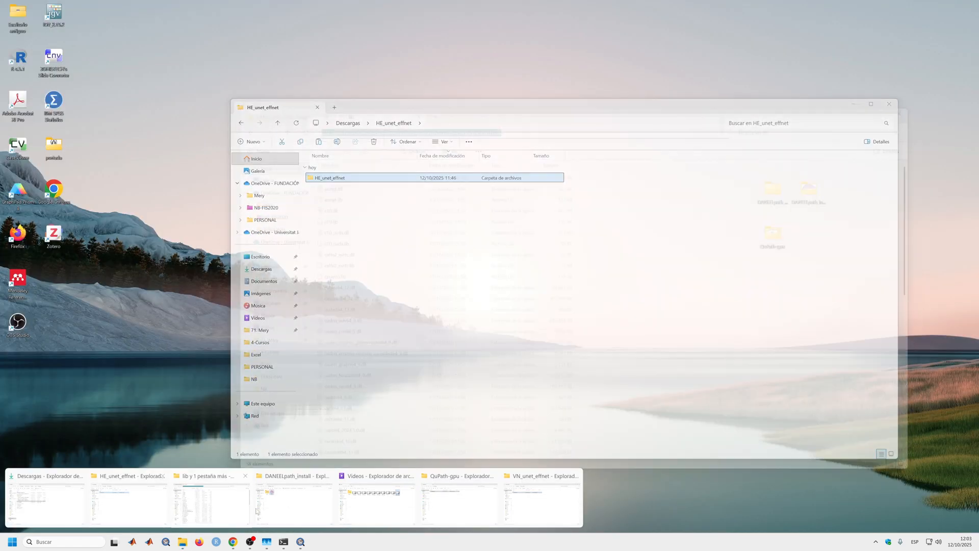
click(449, 502)
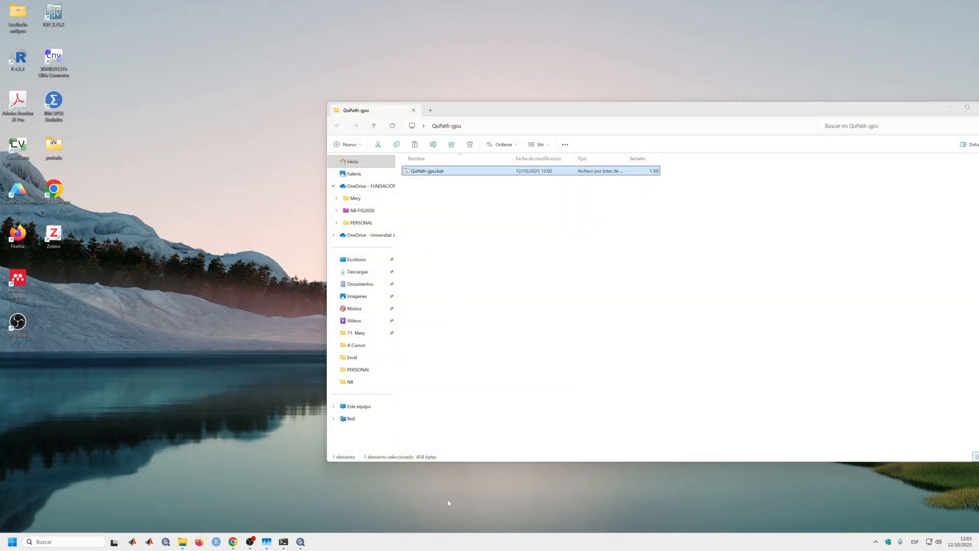
click(183, 543)
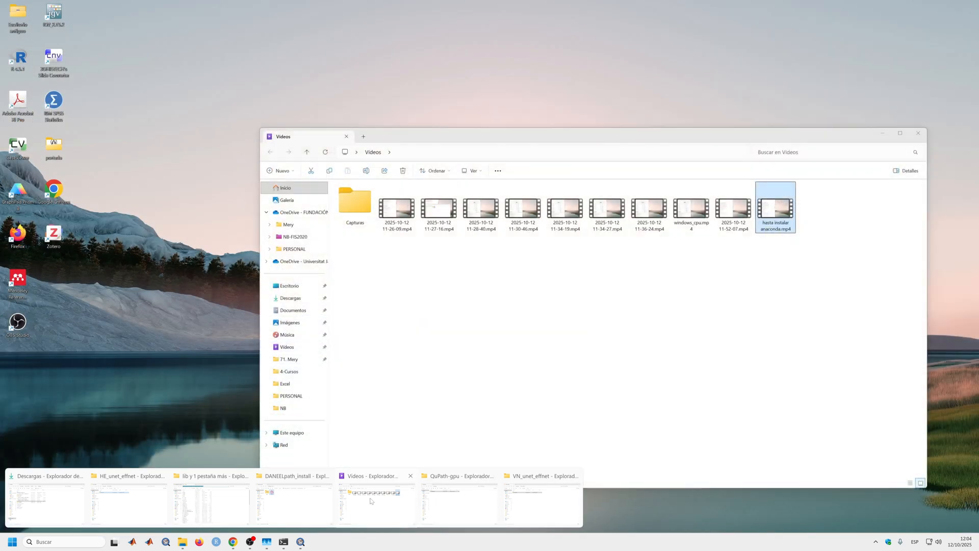
click(228, 500)
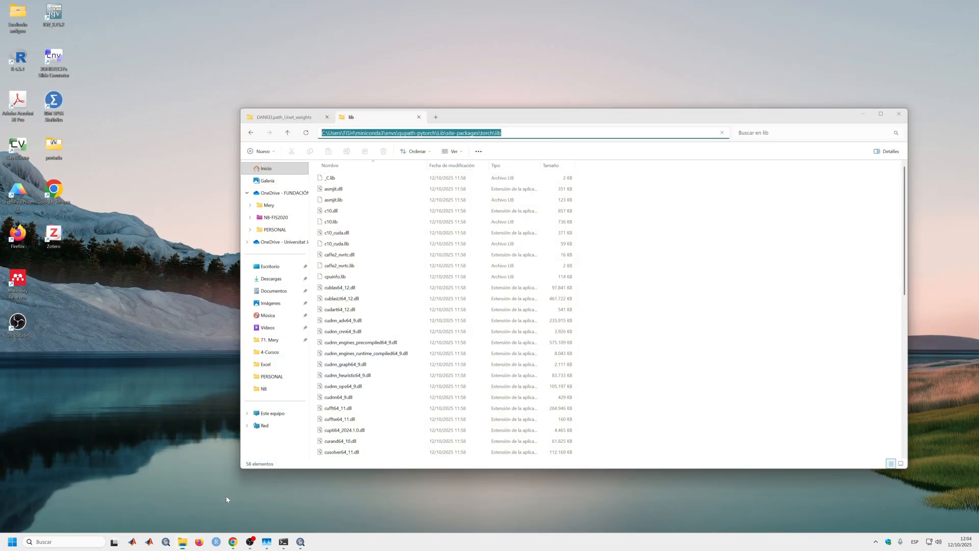
key(ctrl+Tab)
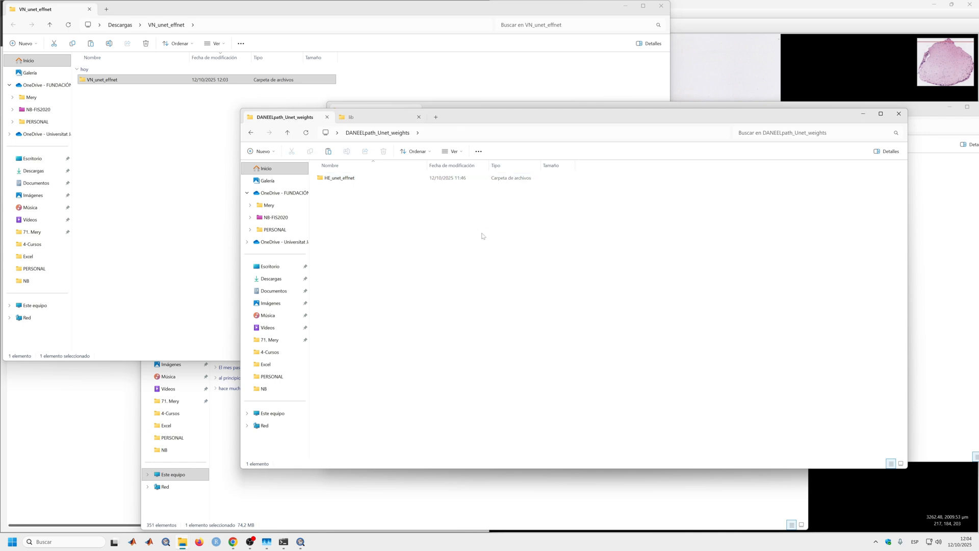
key(ctrl+v)
click(770, 94)
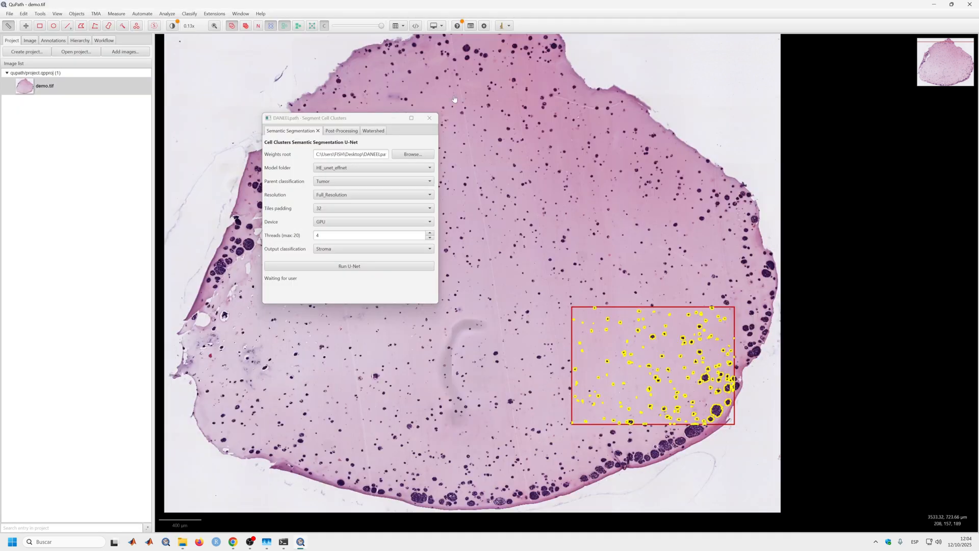
Close and reopen the DANEELpath U-Net segmentation dialog to reload the models, and check the available model folders for VN_unet_effnet
click(408, 170)
click(409, 170)
click(429, 118)
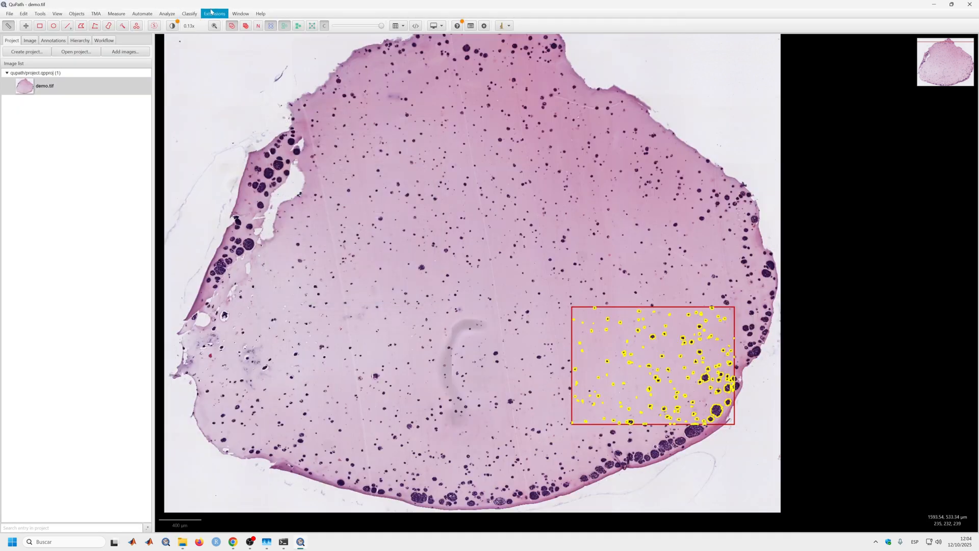
click(211, 13)
mouse_move(225, 55)
mouse_move(286, 57)
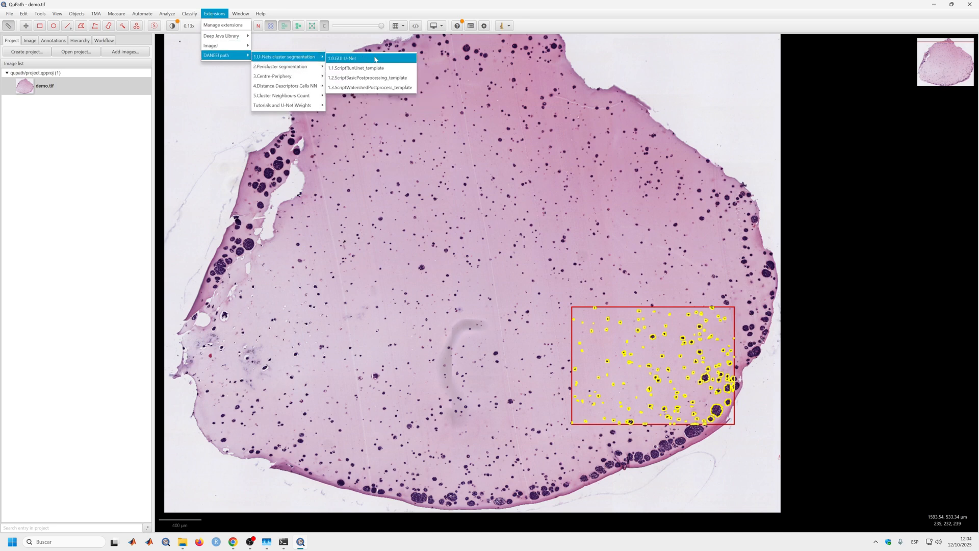
click(376, 59)
click(529, 170)
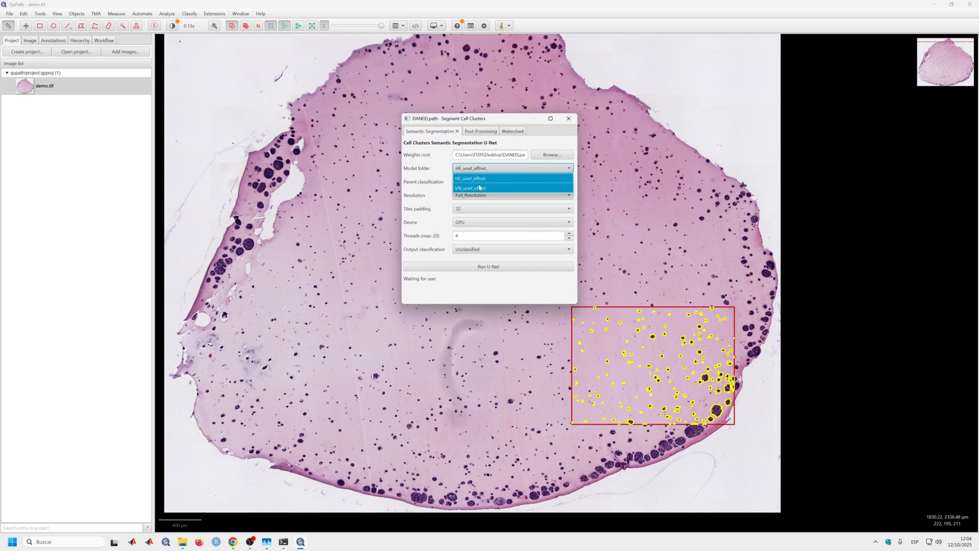
click(522, 170)
click(638, 178)
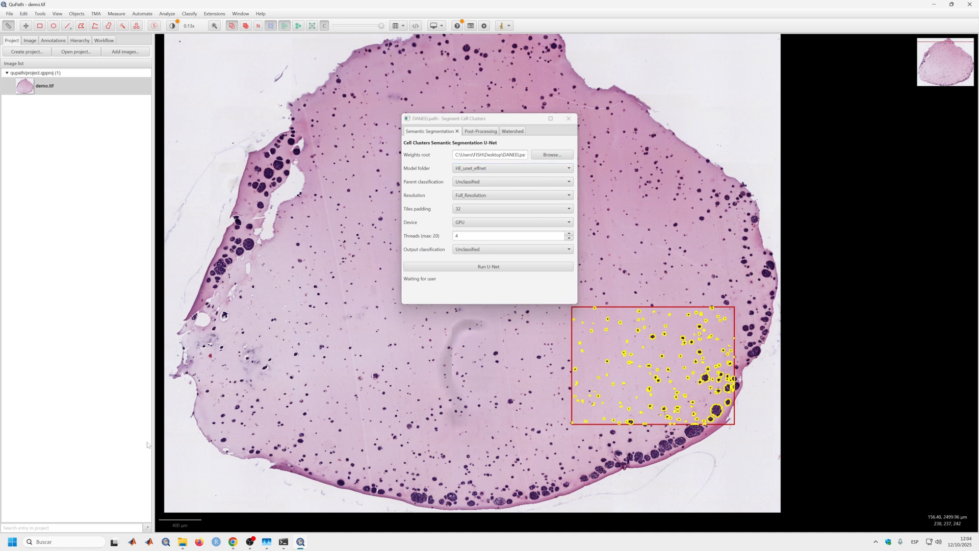
drag(591, 131, 588, 137)
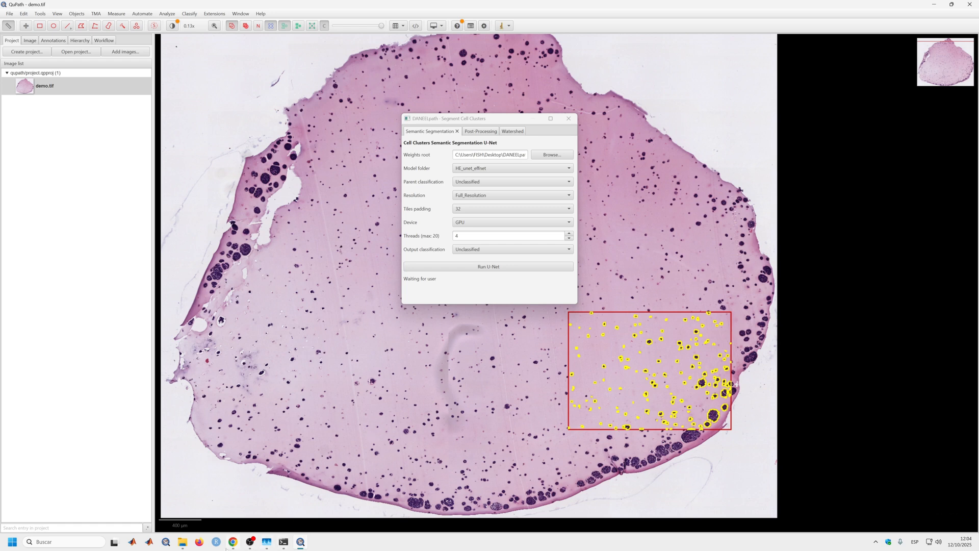
Switch to Chrome and review the introduction of the qupath-extension-daneelpath README on GitHub
click(233, 542)
click(45, 7)
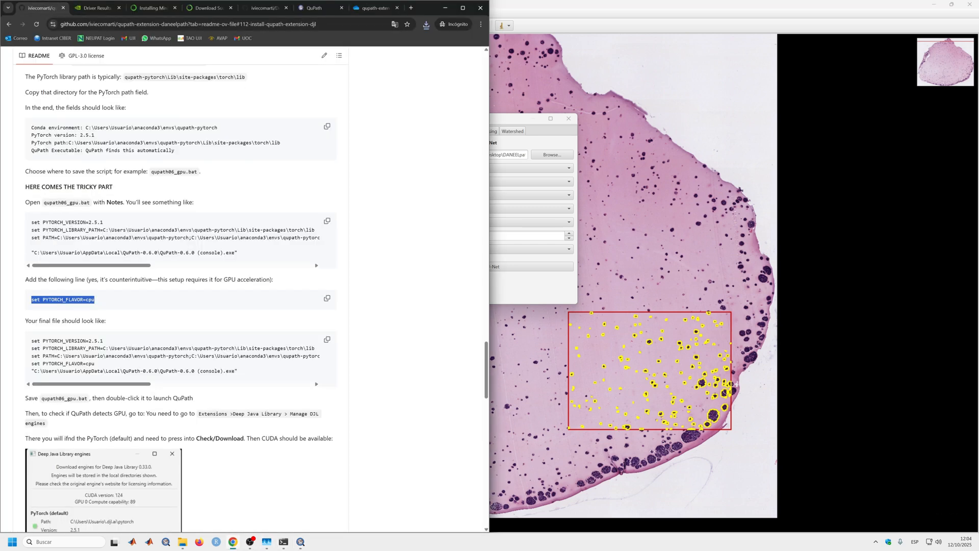
scroll(399, 342, up, 20)
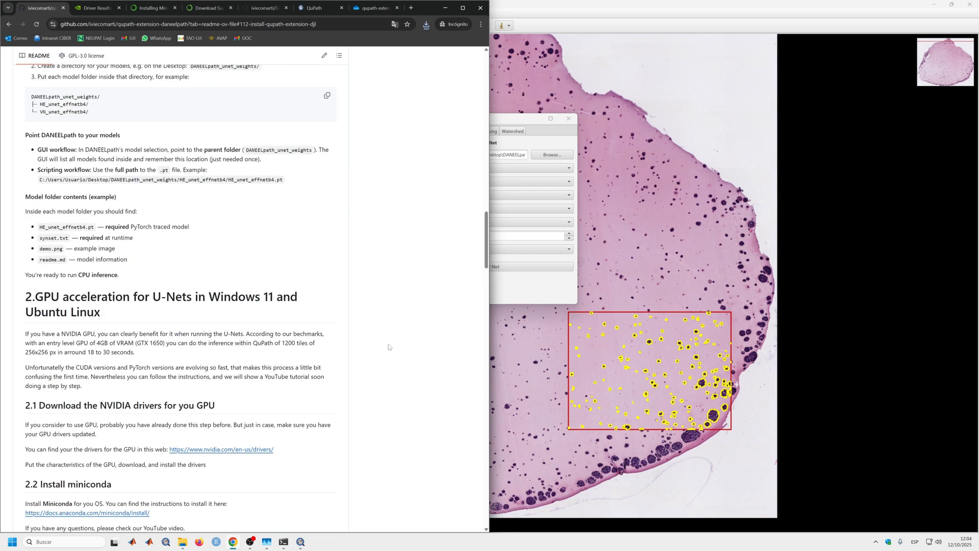
scroll(388, 347, up, 15)
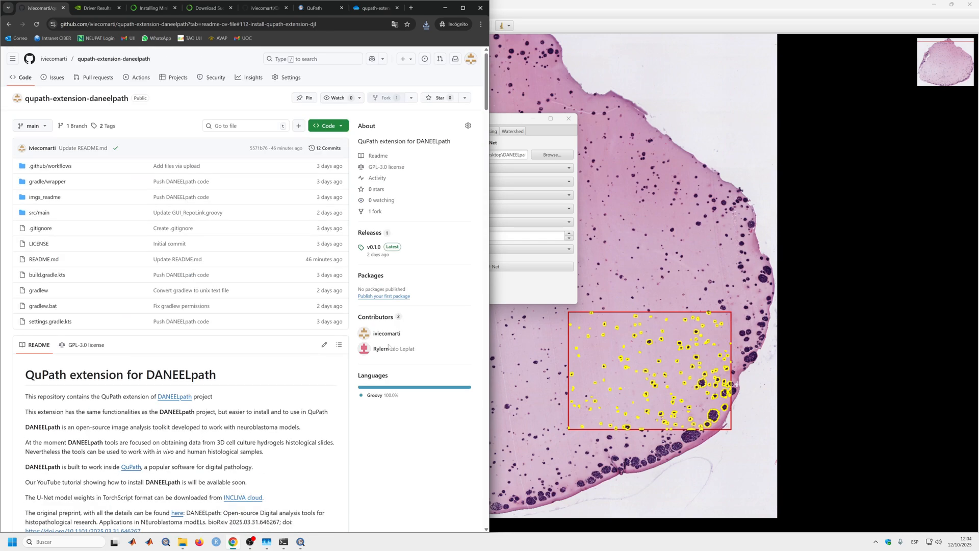
scroll(403, 334, down, 2)
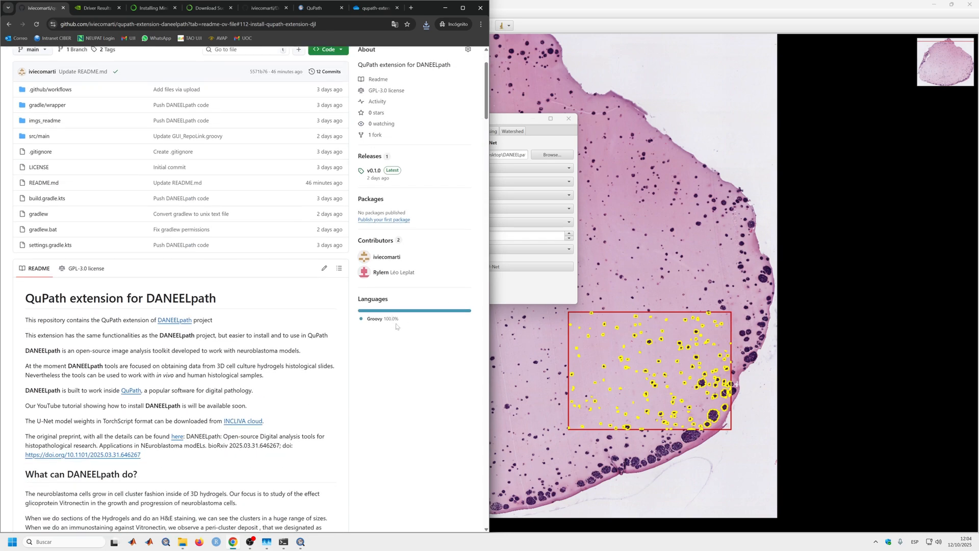